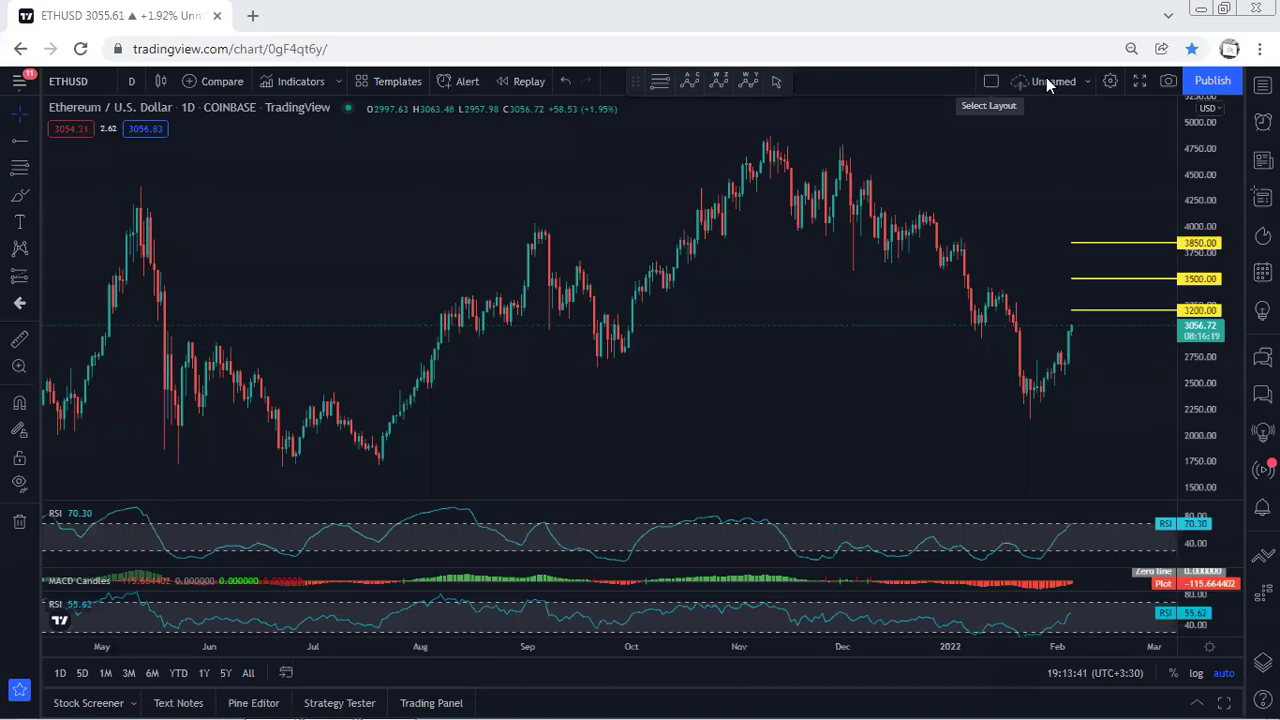
# Draw freehand trend lines above the May–November highs and below the July–January lows on the daily ETHUSD chart.
pyautogui.moveTo(152, 186); pyautogui.dragTo(768, 119)
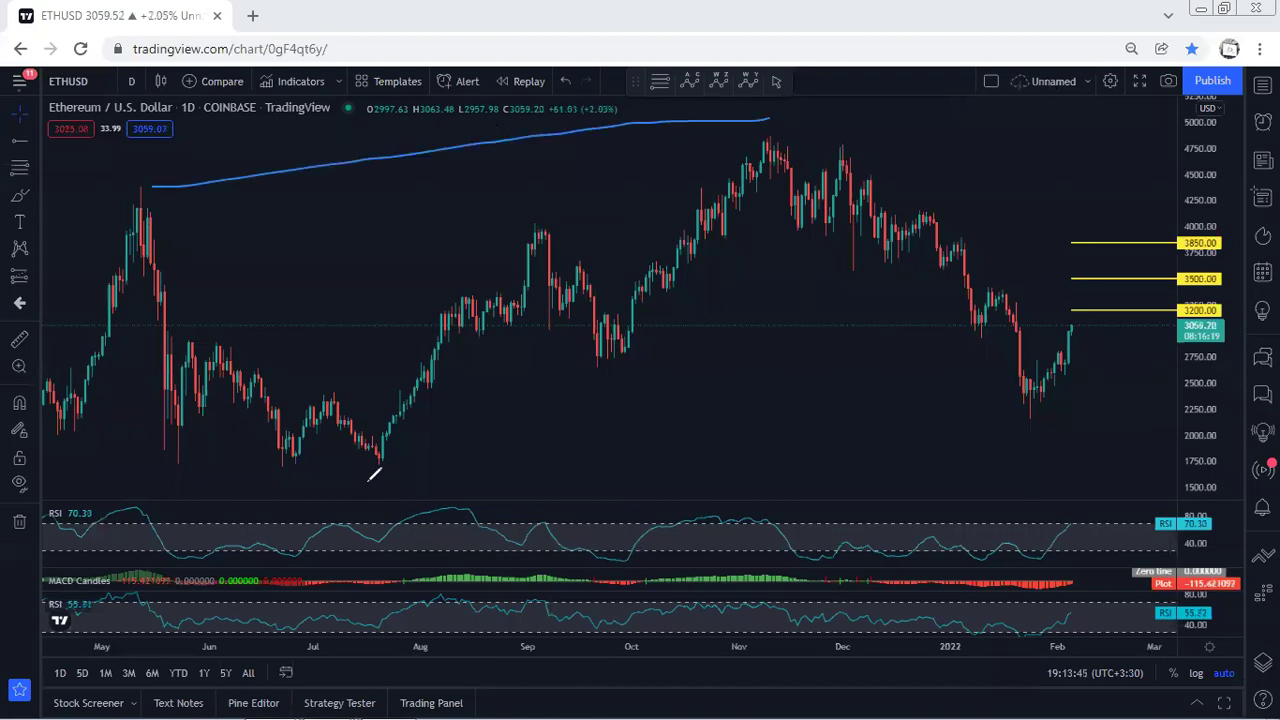
pyautogui.moveTo(376, 477); pyautogui.dragTo(1040, 376)
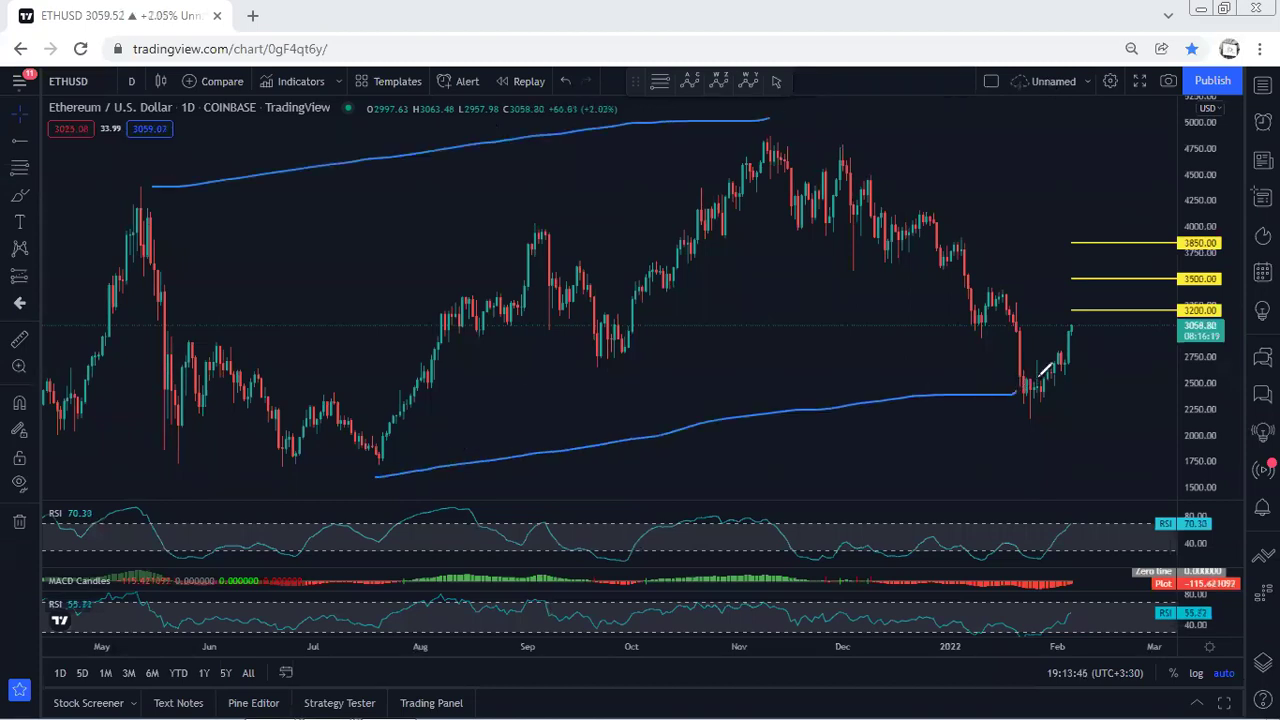
# Circle the red 7000 resistance line with the pen and erase the mark.
pyautogui.moveTo(891, 371)
pyautogui.mouseDown()
pyautogui.moveTo(581, 386)
pyautogui.moveTo(628, 384)
pyautogui.moveTo(717, 250)
pyautogui.moveTo(740, 374)
pyautogui.mouseUp()
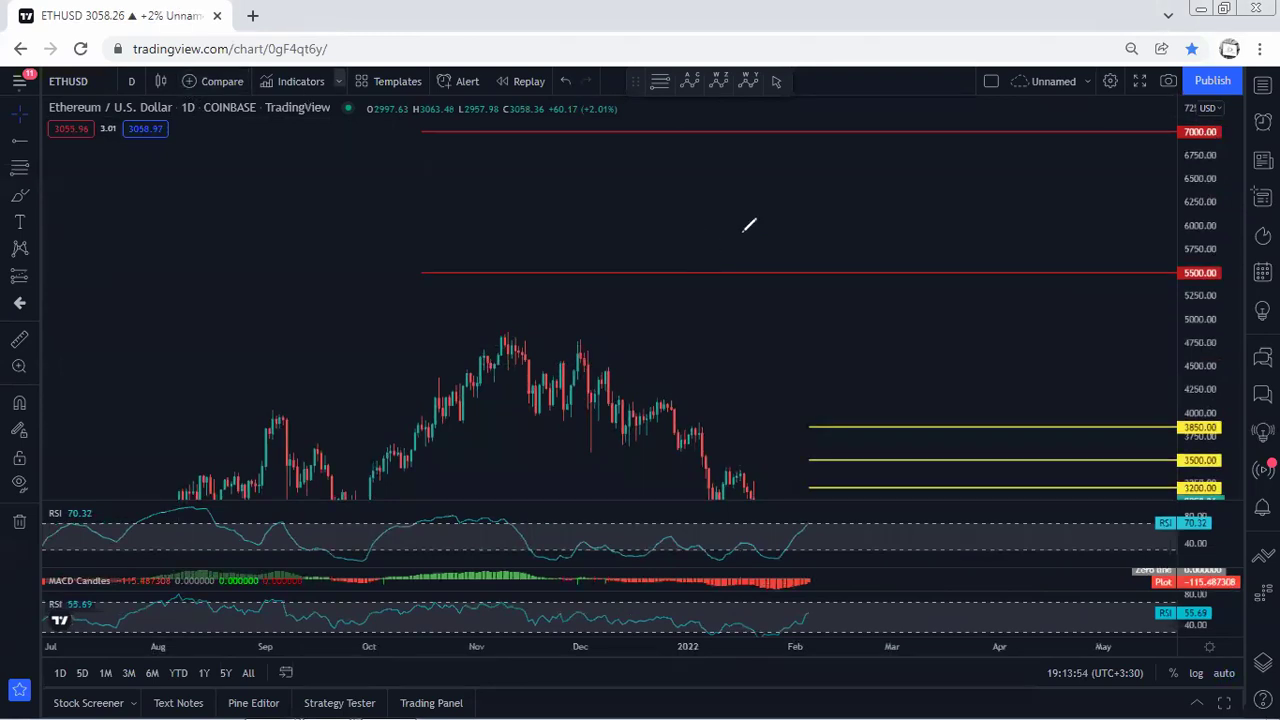
pyautogui.moveTo(829, 160)
pyautogui.mouseDown()
pyautogui.moveTo(826, 137)
pyautogui.moveTo(858, 143)
pyautogui.mouseUp()
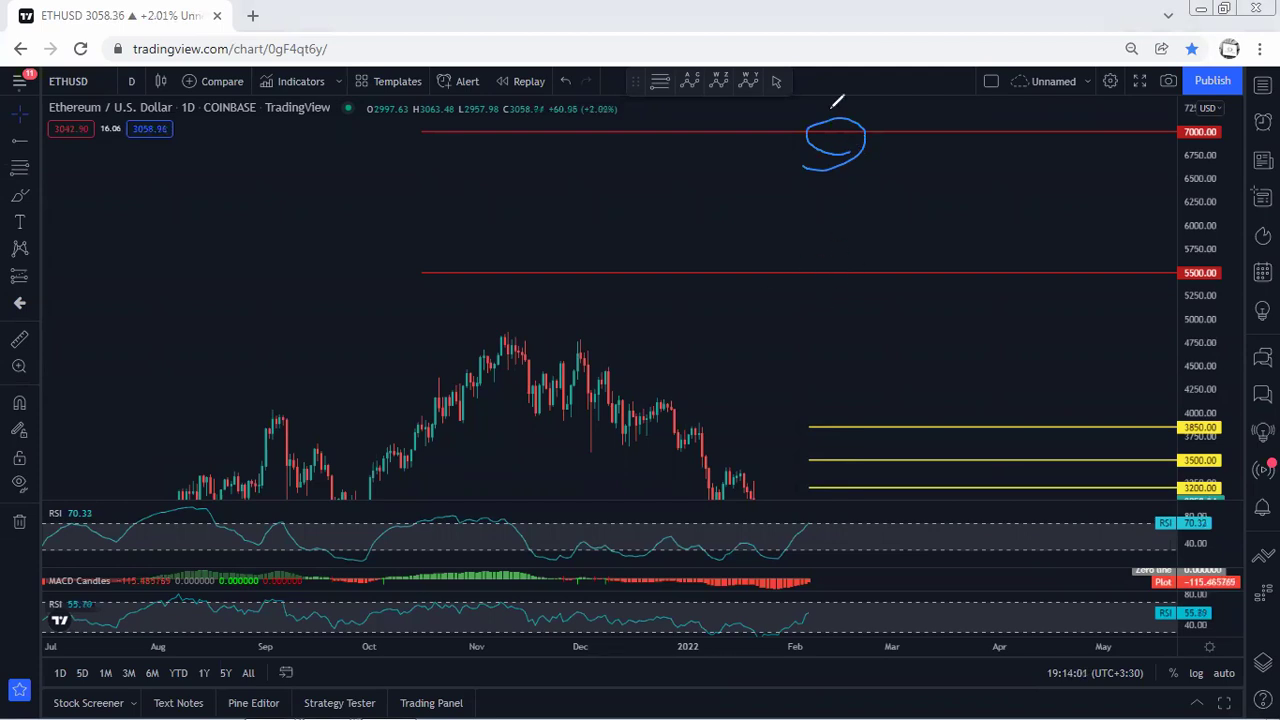
pyautogui.press('e')
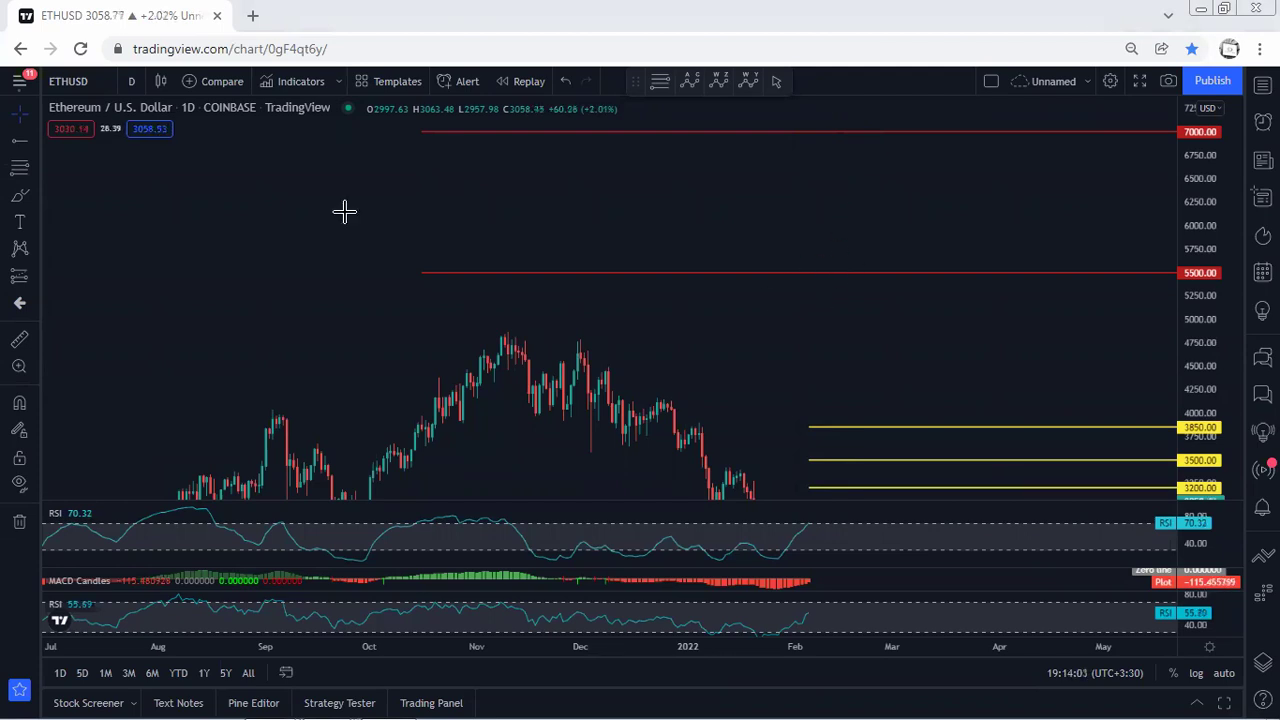
# Circle the late-January low on the daily chart with the pen and erase the marks.
pyautogui.moveTo(399, 196); pyautogui.dragTo(367, 192)
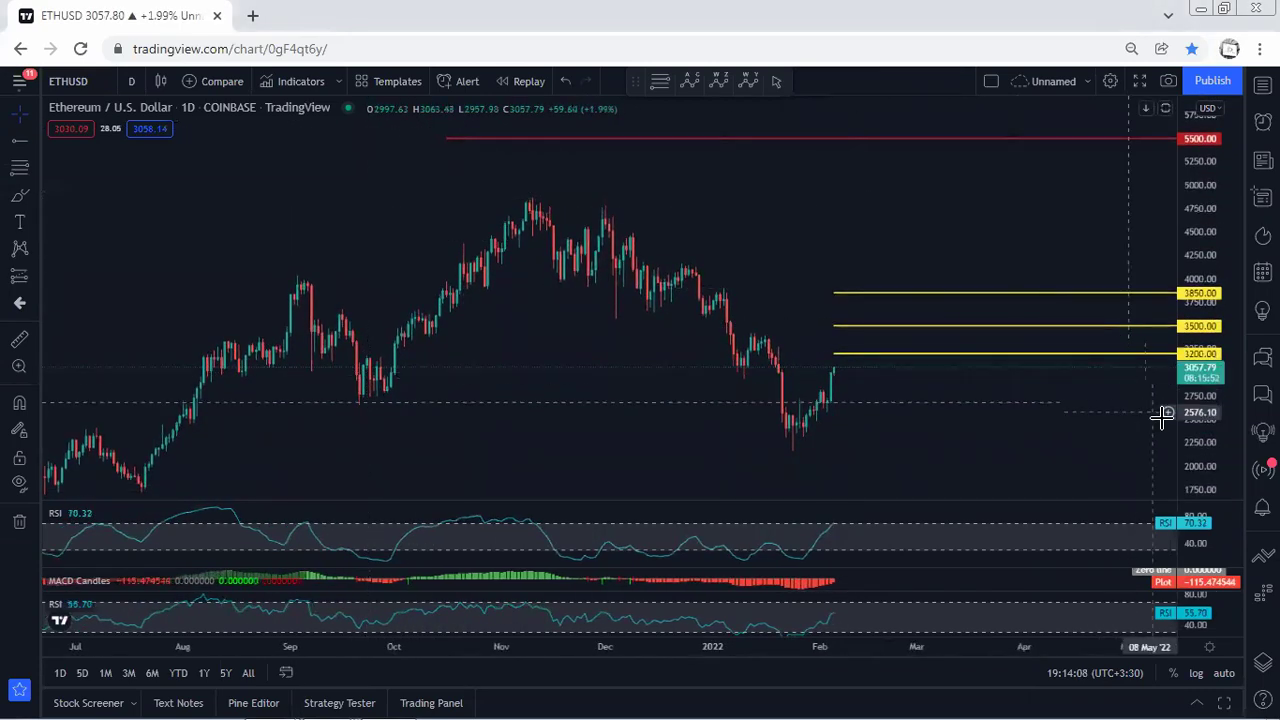
pyautogui.moveTo(1203, 428); pyautogui.dragTo(1203, 411)
pyautogui.moveTo(985, 433); pyautogui.dragTo(920, 429)
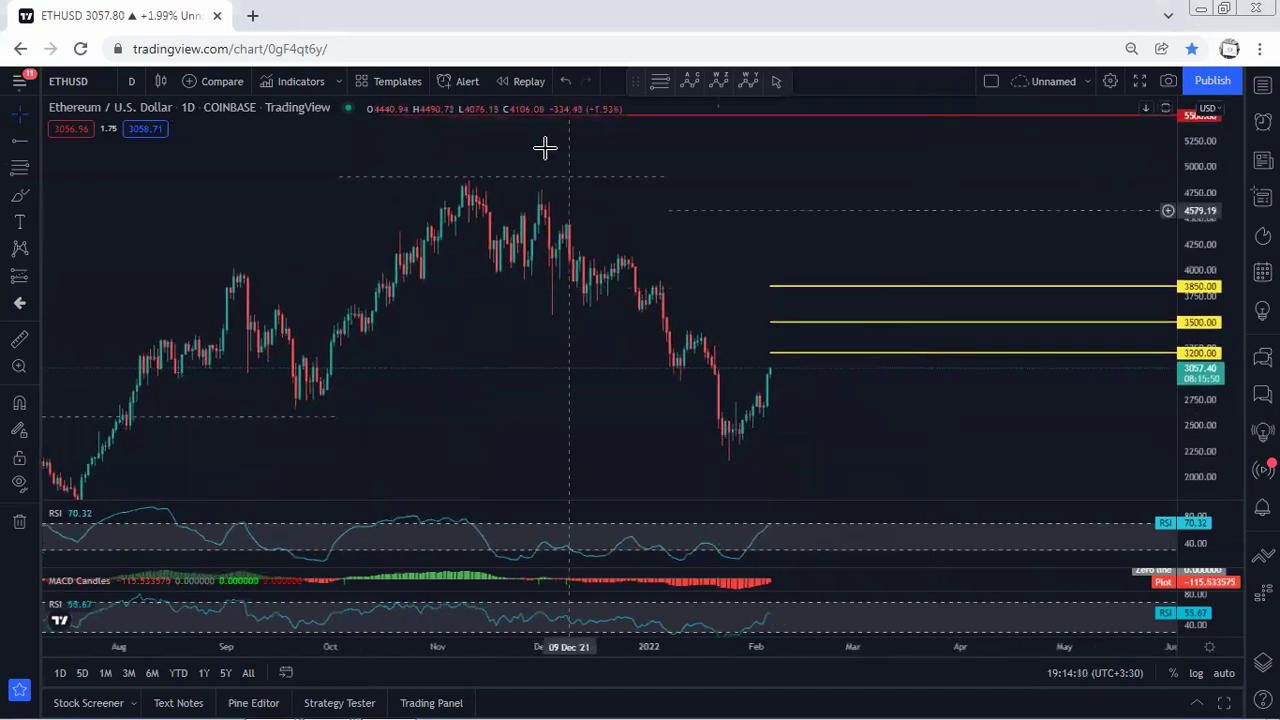
pyautogui.moveTo(728, 425)
pyautogui.mouseDown()
pyautogui.moveTo(740, 440)
pyautogui.moveTo(735, 410)
pyautogui.mouseUp()
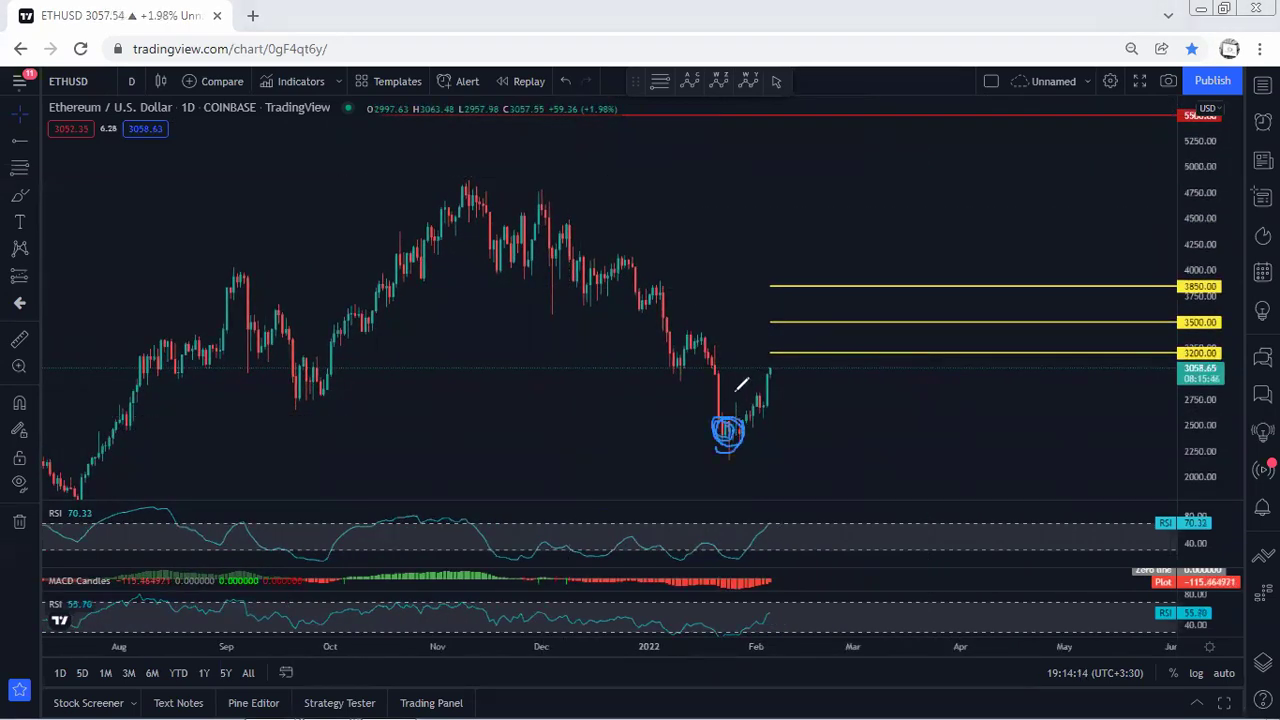
pyautogui.moveTo(710, 447)
pyautogui.mouseDown()
pyautogui.moveTo(792, 332)
pyautogui.moveTo(735, 448)
pyautogui.mouseUp()
pyautogui.press('e')
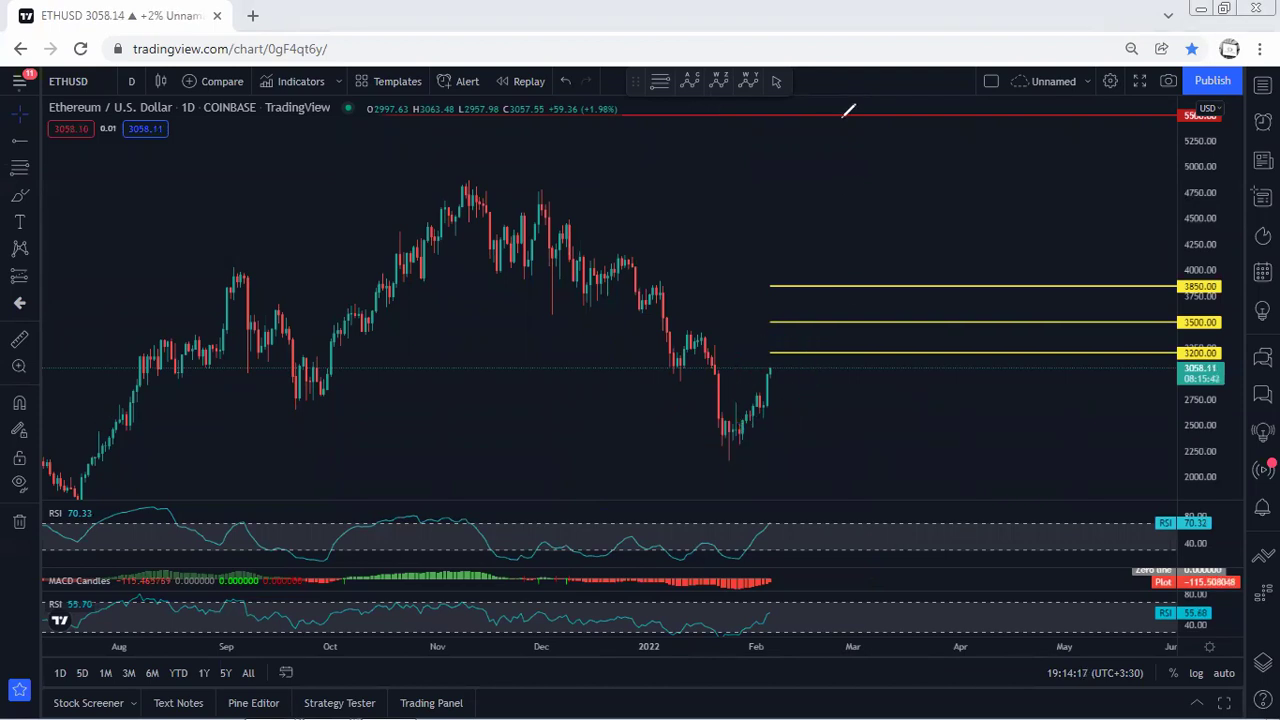
# Circle the early-February rally and sketch a rising price path from the 3200 line toward the 5500 line.
pyautogui.moveTo(343, 171); pyautogui.dragTo(309, 160)
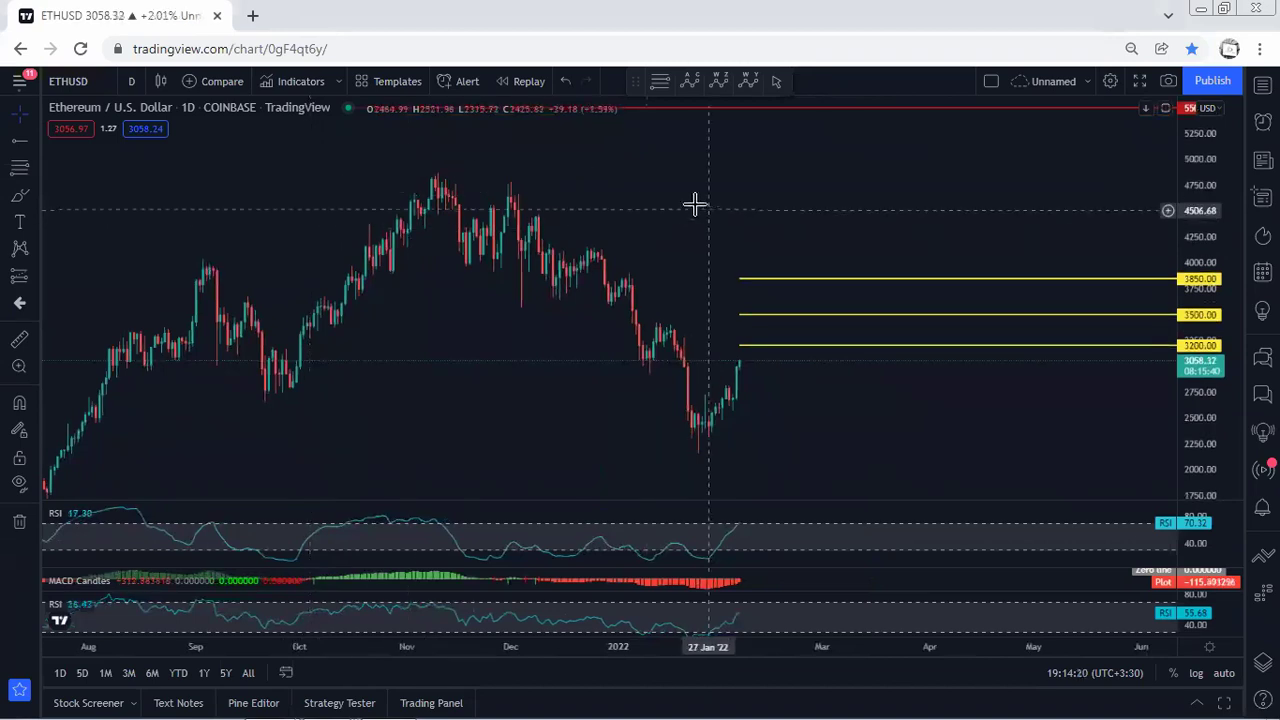
pyautogui.moveTo(694, 205); pyautogui.dragTo(686, 217)
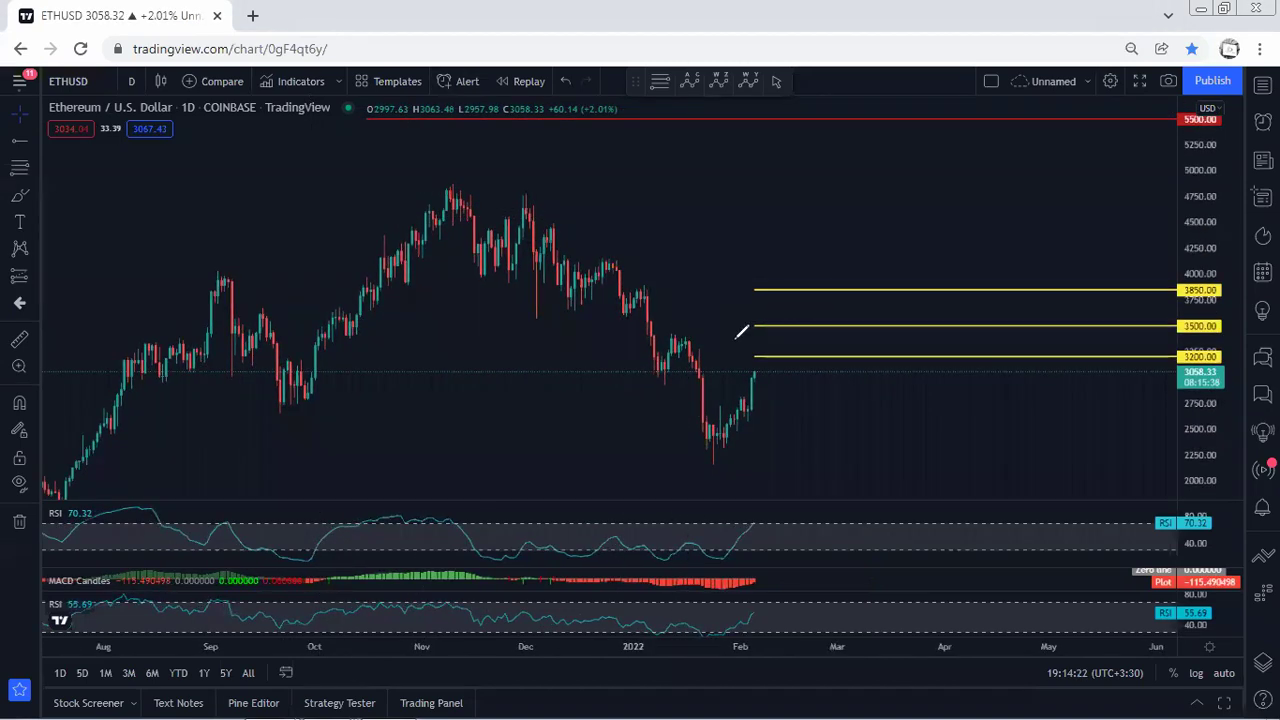
pyautogui.moveTo(764, 420)
pyautogui.mouseDown()
pyautogui.moveTo(766, 363)
pyautogui.moveTo(737, 383)
pyautogui.moveTo(751, 410)
pyautogui.mouseUp()
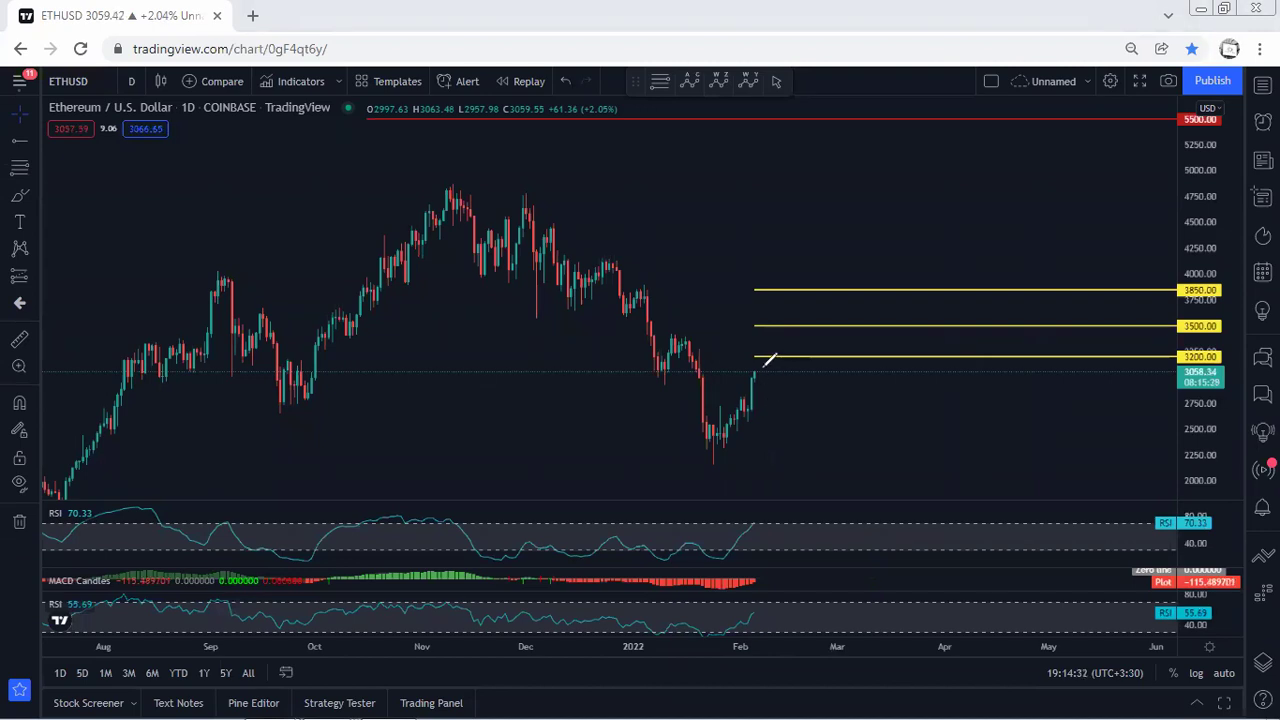
pyautogui.moveTo(756, 413); pyautogui.dragTo(760, 422)
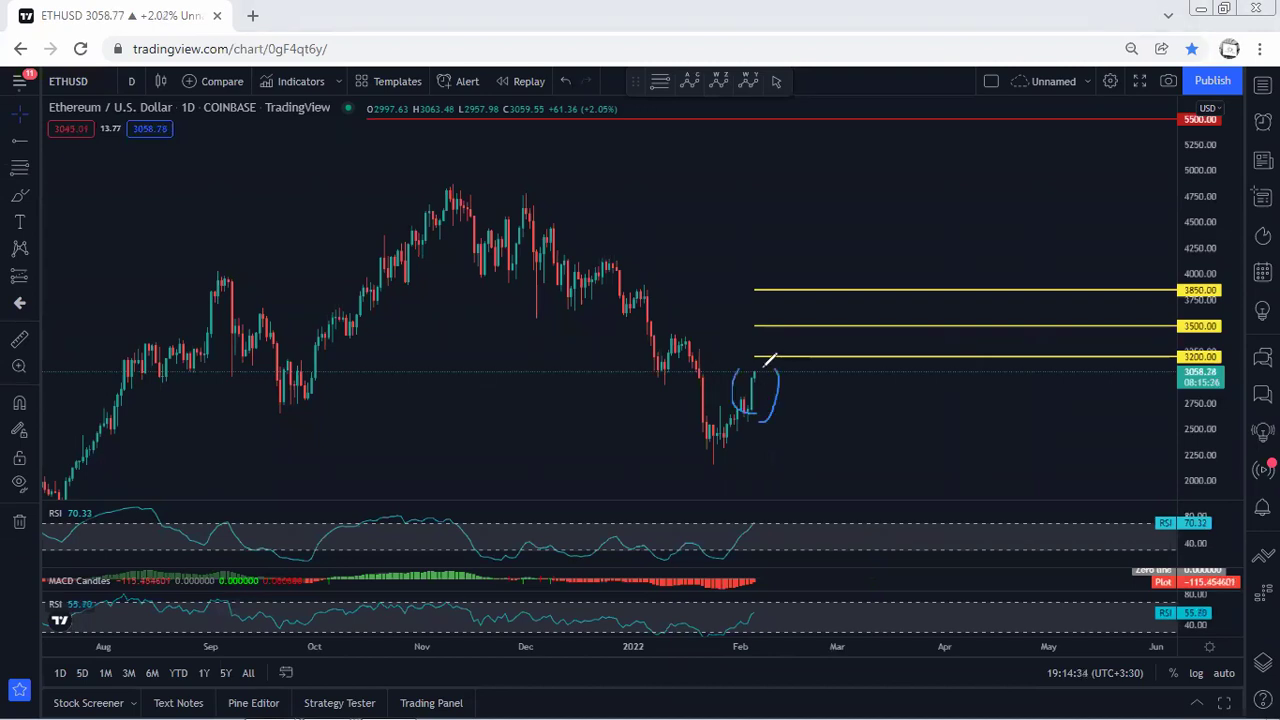
pyautogui.moveTo(766, 354)
pyautogui.mouseDown()
pyautogui.moveTo(760, 385)
pyautogui.moveTo(863, 293)
pyautogui.moveTo(934, 124)
pyautogui.moveTo(951, 140)
pyautogui.mouseUp()
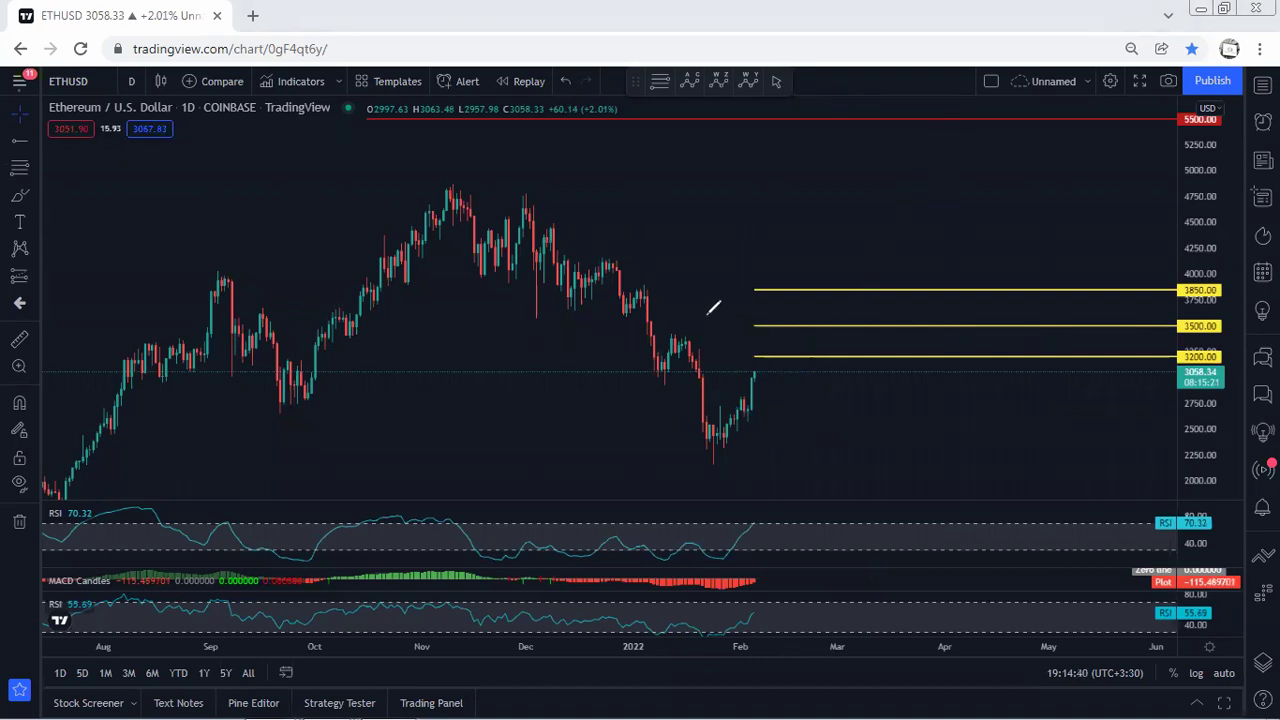
# Draw arrows to the 3200 and 3850 lines, underline 3500, circle the 3500–3850 zone, sketch a rise from it, and erase everything.
pyautogui.moveTo(705, 316); pyautogui.dragTo(755, 355)
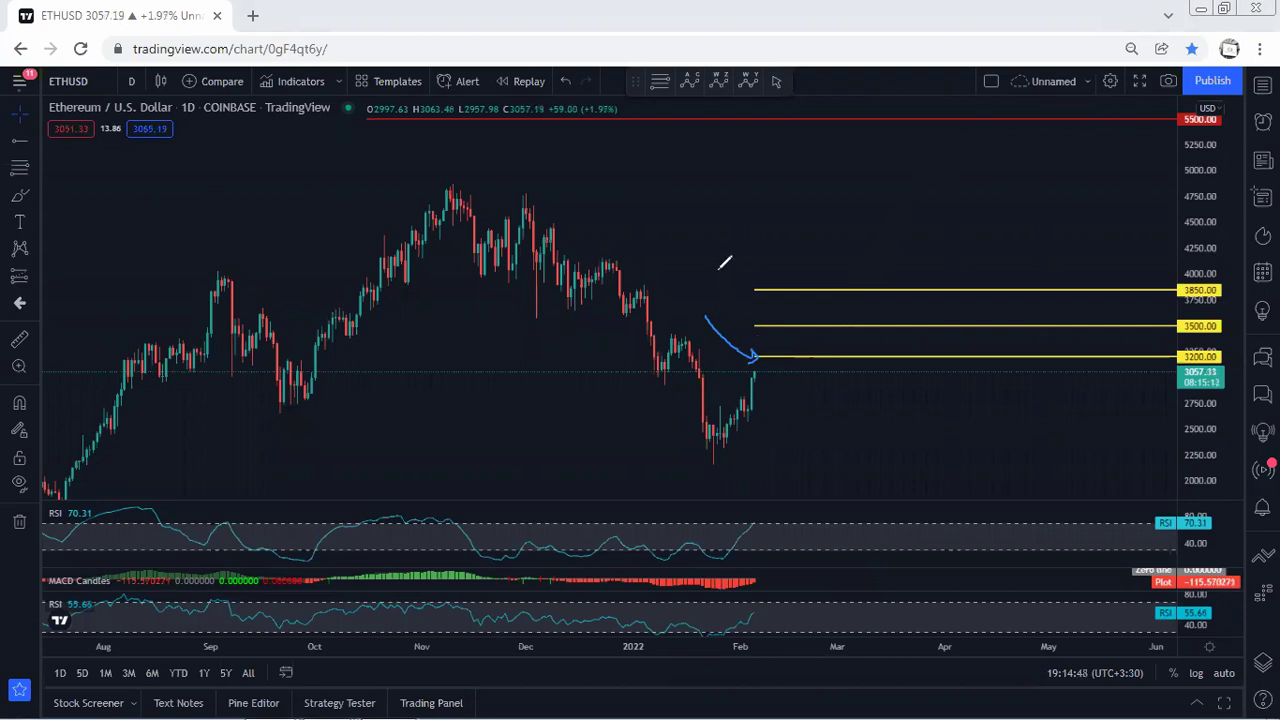
pyautogui.moveTo(712, 250); pyautogui.dragTo(750, 284)
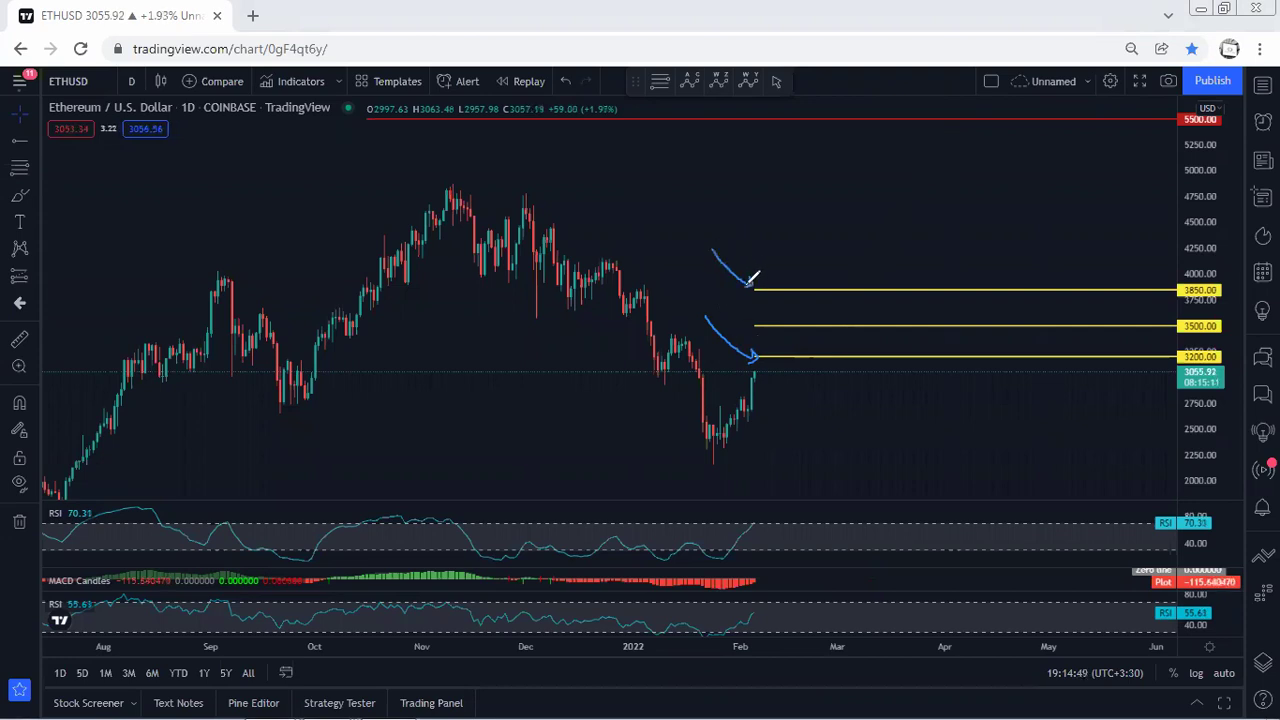
pyautogui.moveTo(754, 286)
pyautogui.mouseDown()
pyautogui.moveTo(768, 318)
pyautogui.moveTo(788, 318)
pyautogui.moveTo(796, 296)
pyautogui.moveTo(783, 284)
pyautogui.moveTo(768, 322)
pyautogui.moveTo(797, 322)
pyautogui.mouseUp()
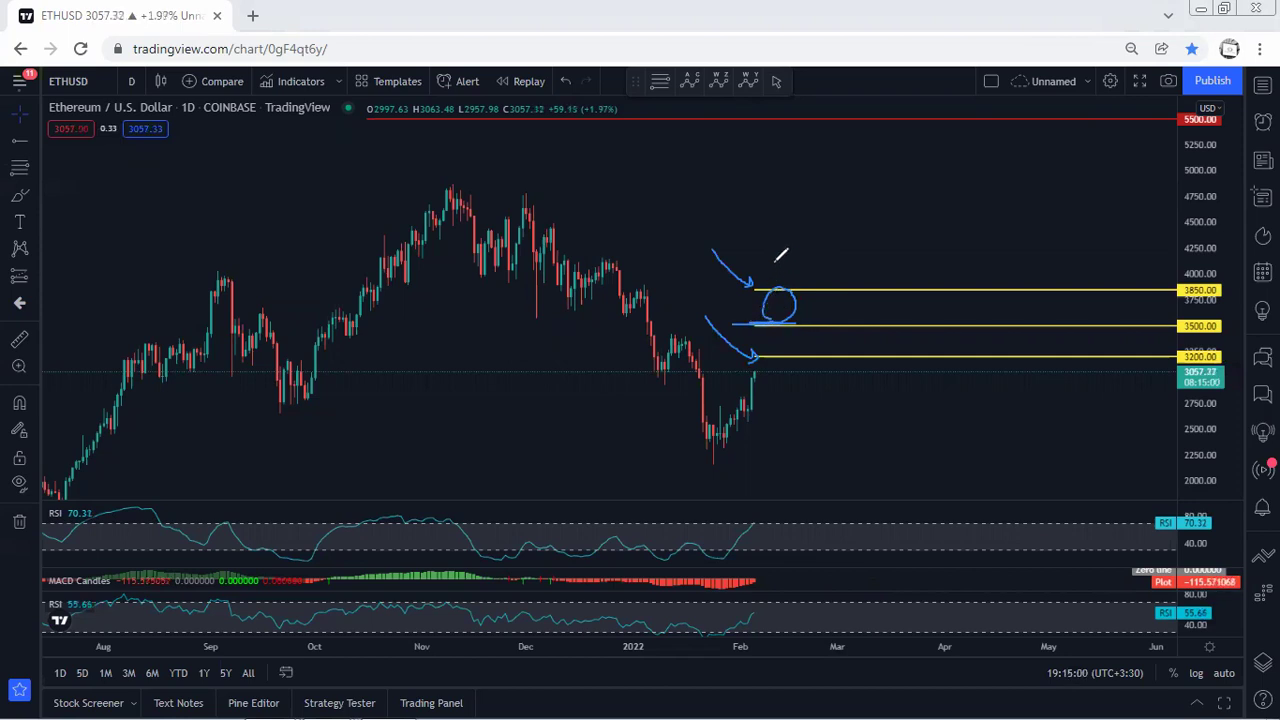
pyautogui.moveTo(768, 320)
pyautogui.mouseDown()
pyautogui.moveTo(834, 278)
pyautogui.moveTo(873, 205)
pyautogui.mouseUp()
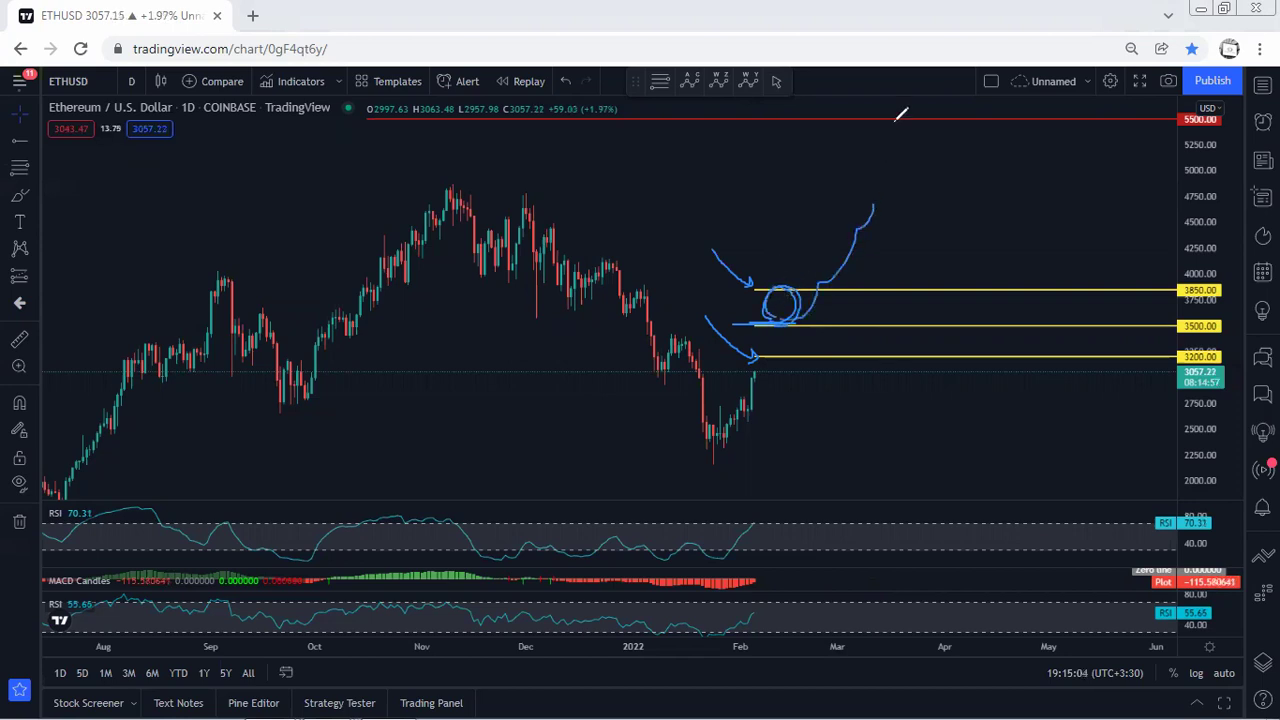
pyautogui.press('e')
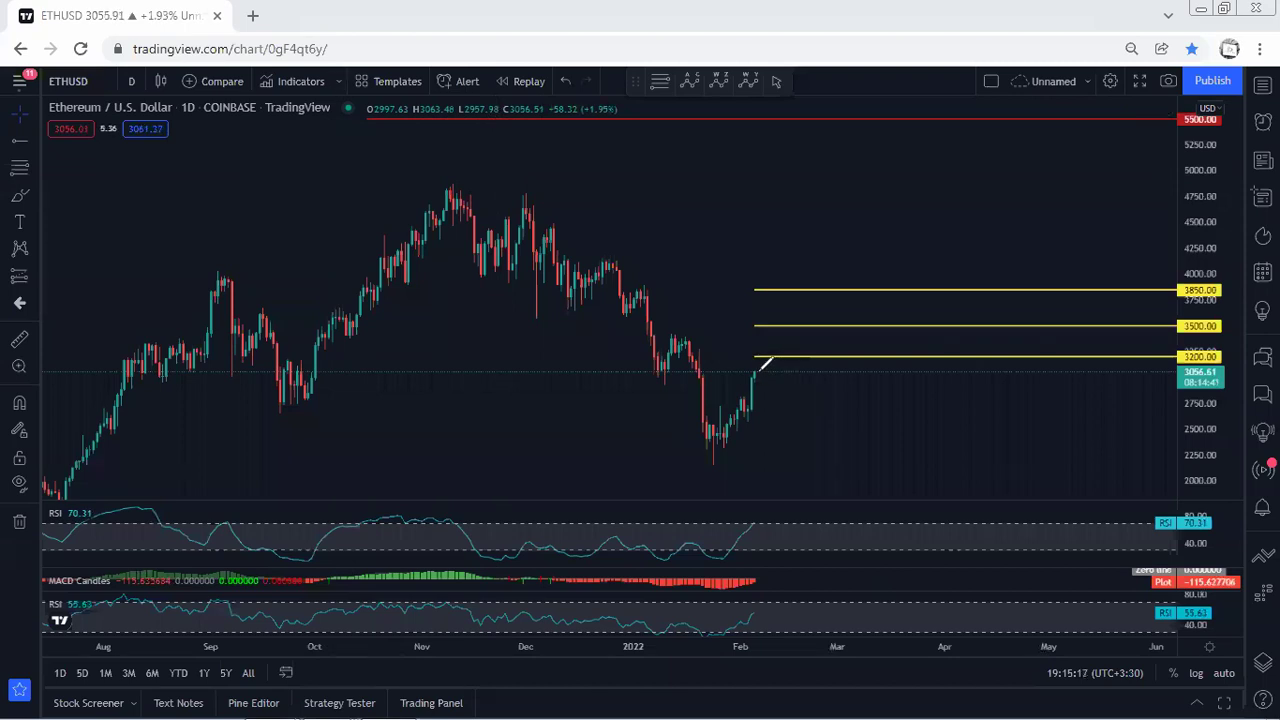
# Draw a short arrow to each of the 3200, 3500 and 3850 lines and erase the arrows.
pyautogui.moveTo(736, 324); pyautogui.dragTo(752, 354)
pyautogui.moveTo(724, 302); pyautogui.dragTo(750, 324)
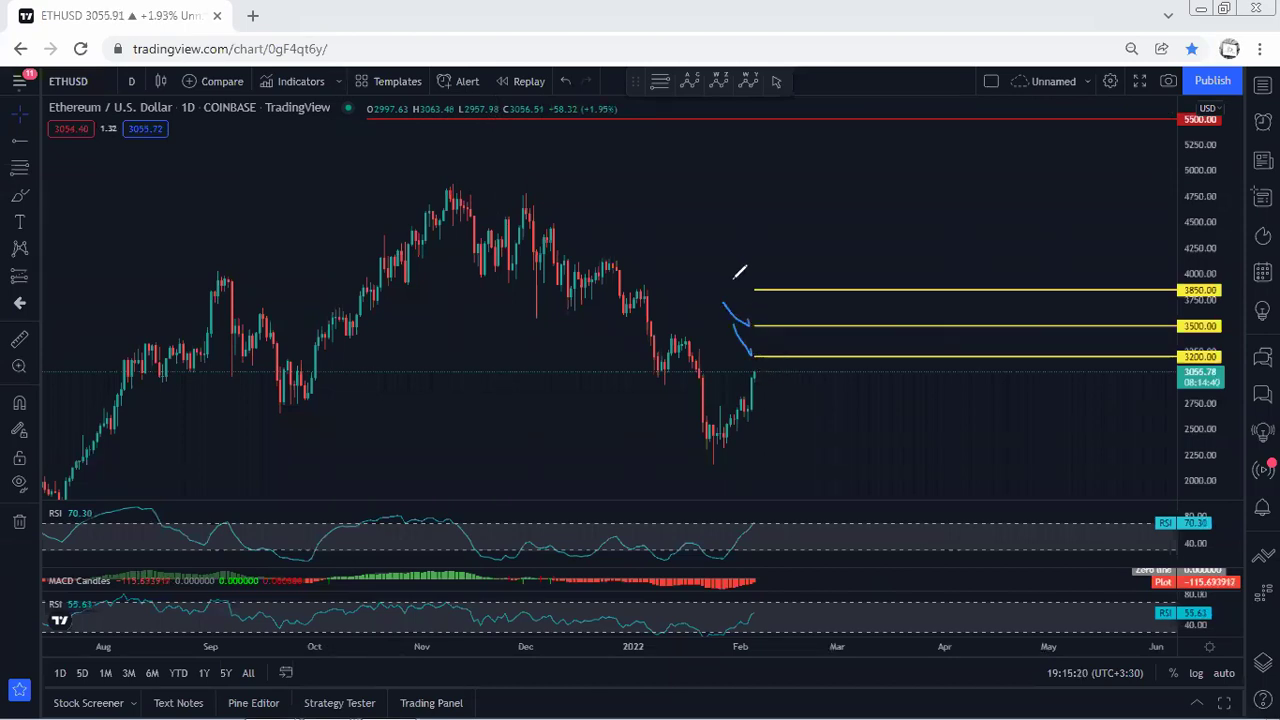
pyautogui.moveTo(729, 278); pyautogui.dragTo(750, 292)
pyautogui.press('e')
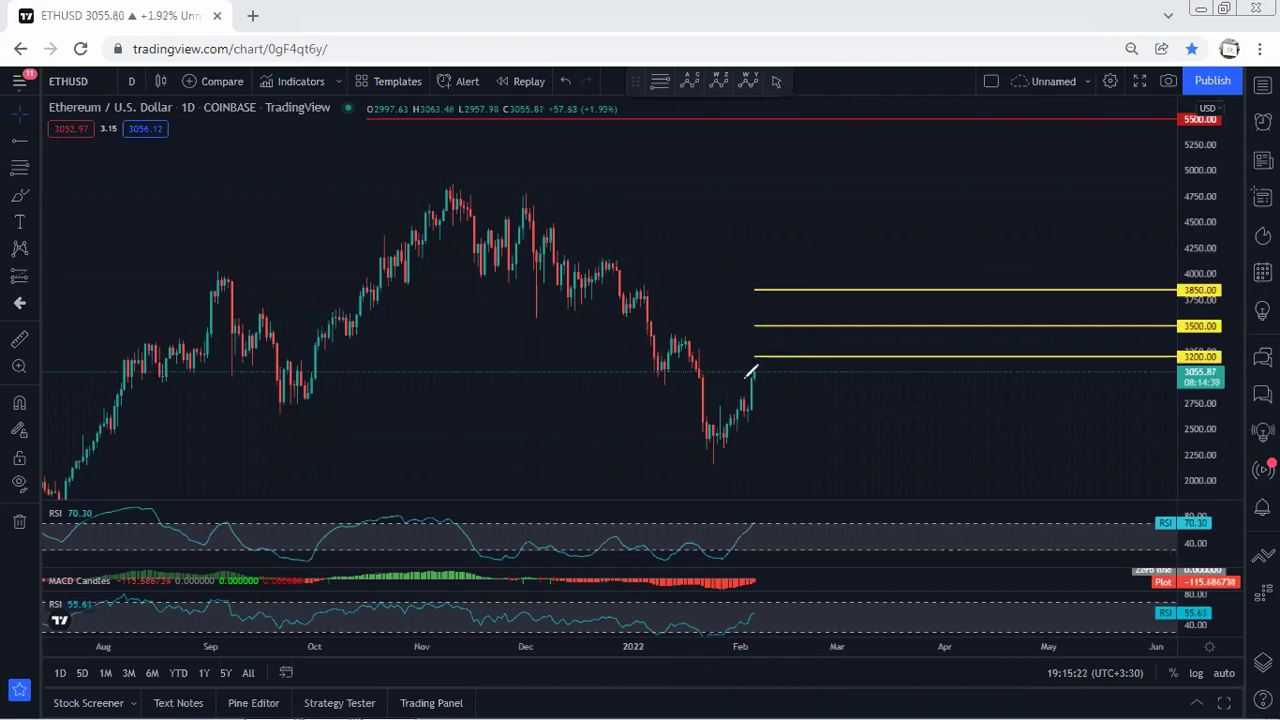
# Sketch a consolidation below 3200 with a stepped rise toward 5000, circle the similar early-October consolidation, and clear the drawings.
pyautogui.moveTo(753, 375)
pyautogui.mouseDown()
pyautogui.moveTo(776, 360)
pyautogui.moveTo(790, 370)
pyautogui.mouseUp()
pyautogui.moveTo(326, 340)
pyautogui.mouseDown()
pyautogui.moveTo(371, 333)
pyautogui.moveTo(332, 343)
pyautogui.mouseUp()
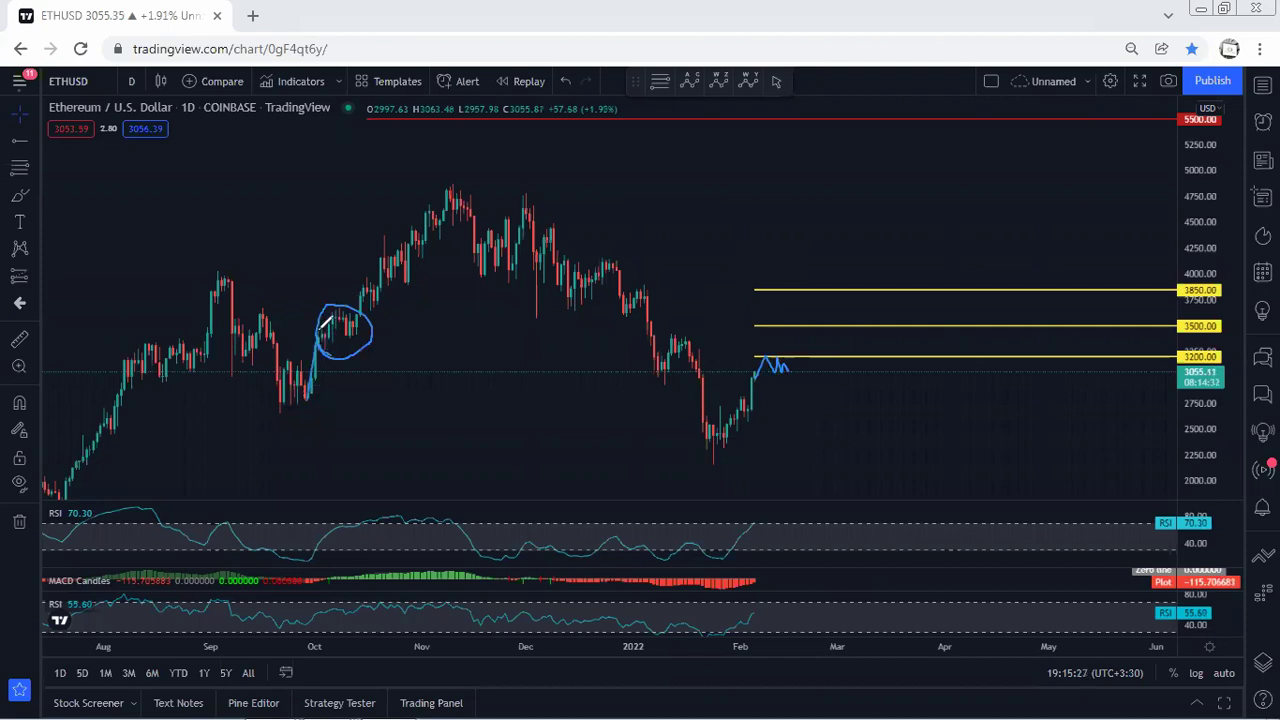
pyautogui.moveTo(742, 415)
pyautogui.mouseDown()
pyautogui.moveTo(770, 360)
pyautogui.moveTo(800, 370)
pyautogui.moveTo(845, 288)
pyautogui.moveTo(943, 177)
pyautogui.mouseUp()
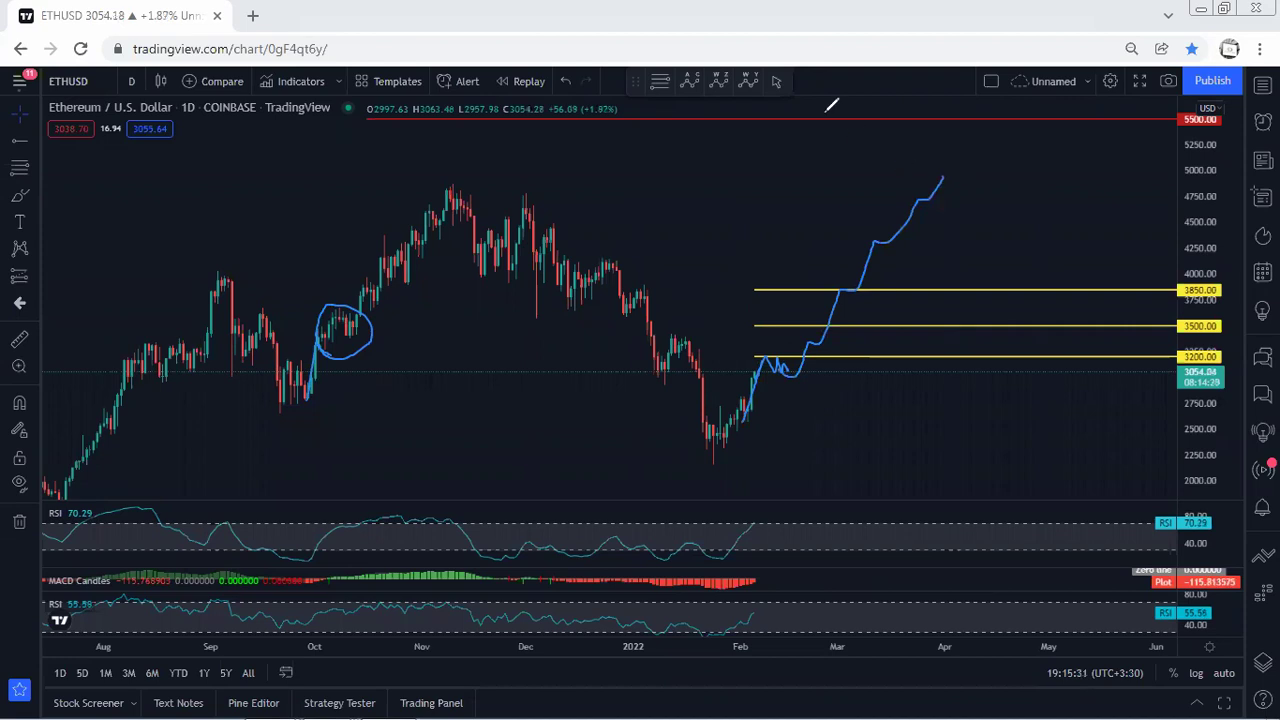
pyautogui.press('Escape')
# Mark the May–November highs, the rising and flat lows, the February rally and the early-July peak with pen strokes, and clear them.
pyautogui.moveTo(682, 189); pyautogui.dragTo(703, 143)
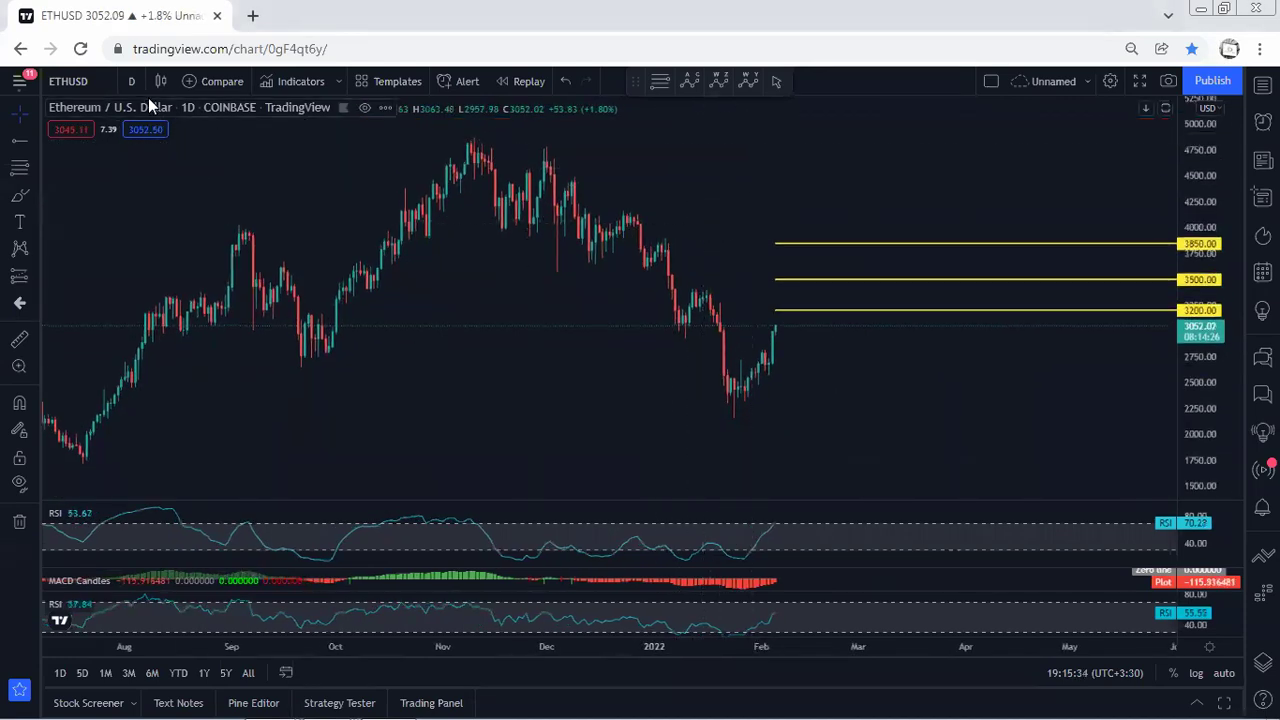
pyautogui.moveTo(514, 391); pyautogui.dragTo(829, 397)
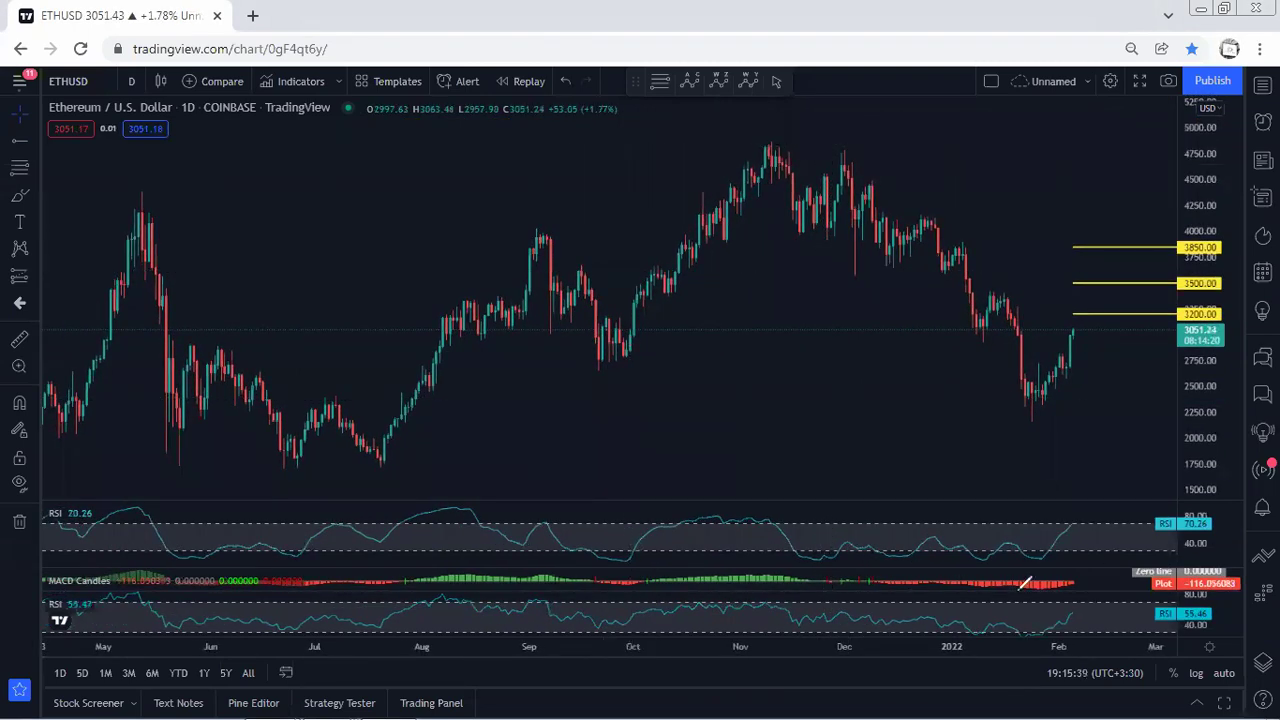
pyautogui.moveTo(943, 366); pyautogui.dragTo(895, 407)
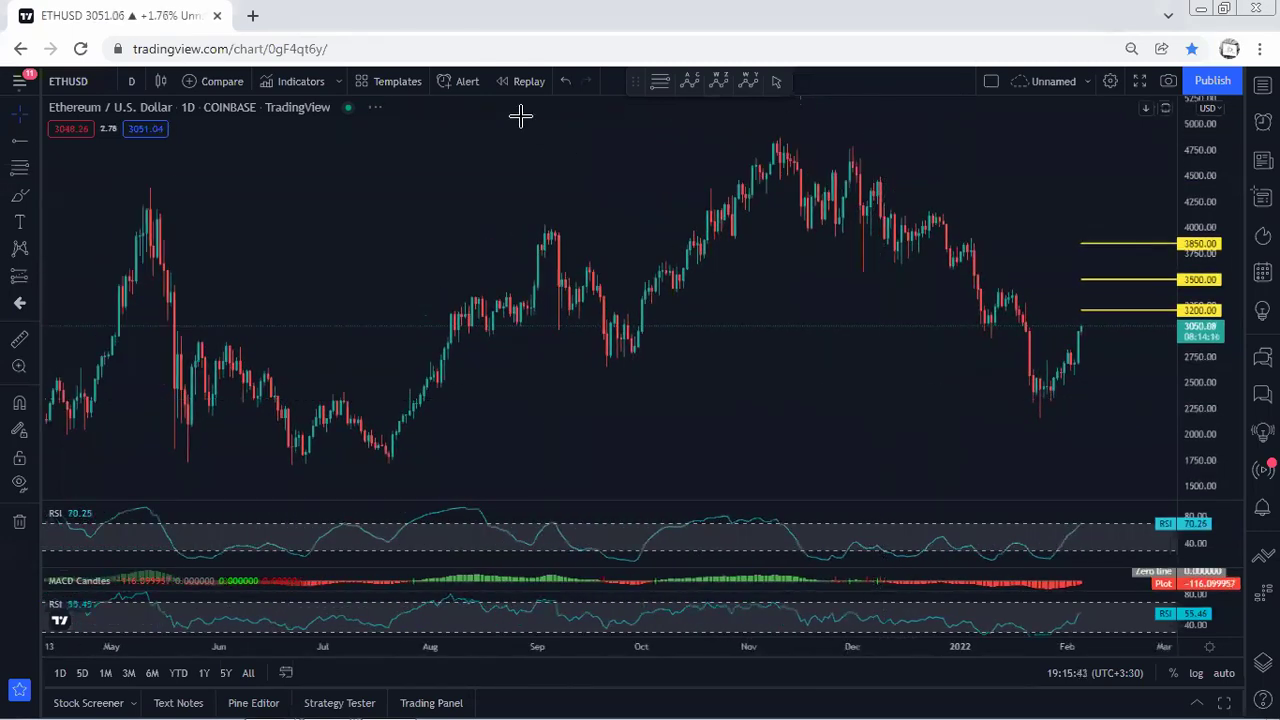
pyautogui.moveTo(160, 195); pyautogui.dragTo(795, 125)
pyautogui.moveTo(375, 465)
pyautogui.mouseDown()
pyautogui.moveTo(686, 417)
pyautogui.moveTo(1043, 392)
pyautogui.moveTo(1140, 300)
pyautogui.moveTo(1045, 345)
pyautogui.moveTo(1040, 385)
pyautogui.mouseUp()
pyautogui.moveTo(126, 463); pyautogui.dragTo(462, 467)
pyautogui.moveTo(318, 270)
pyautogui.mouseDown()
pyautogui.moveTo(342, 378)
pyautogui.moveTo(327, 364)
pyautogui.mouseUp()
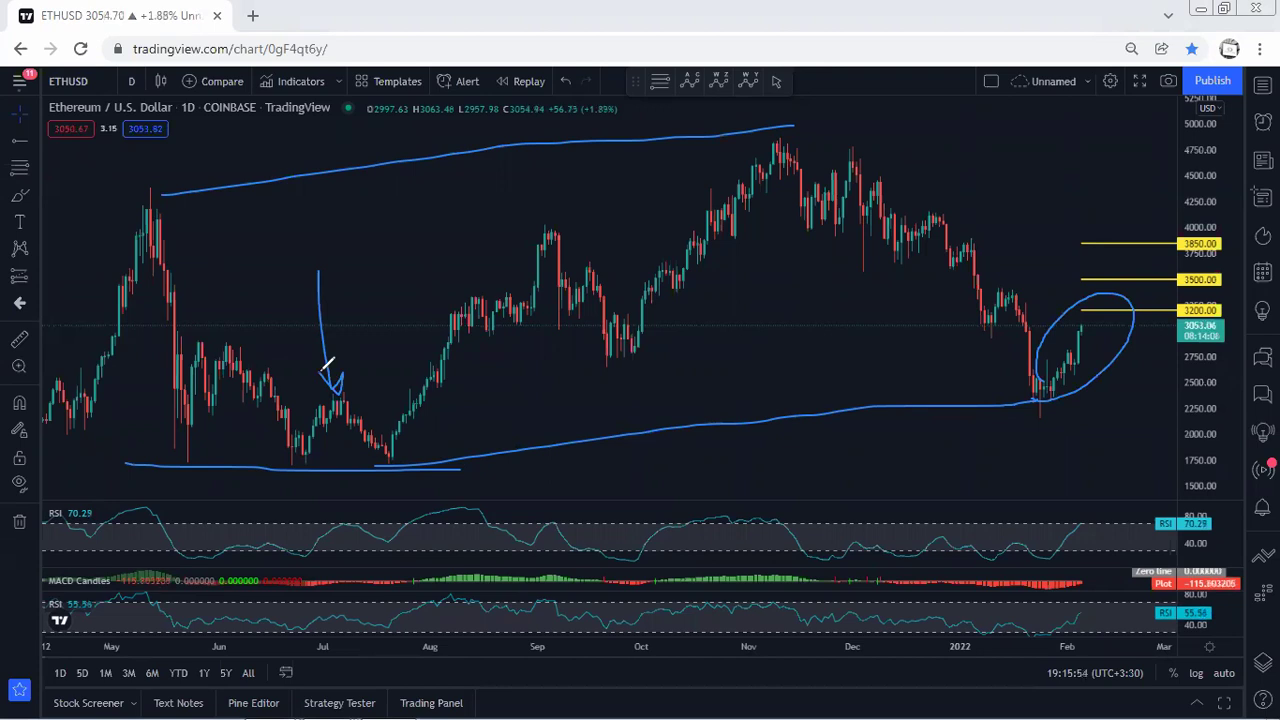
pyautogui.press('Escape')
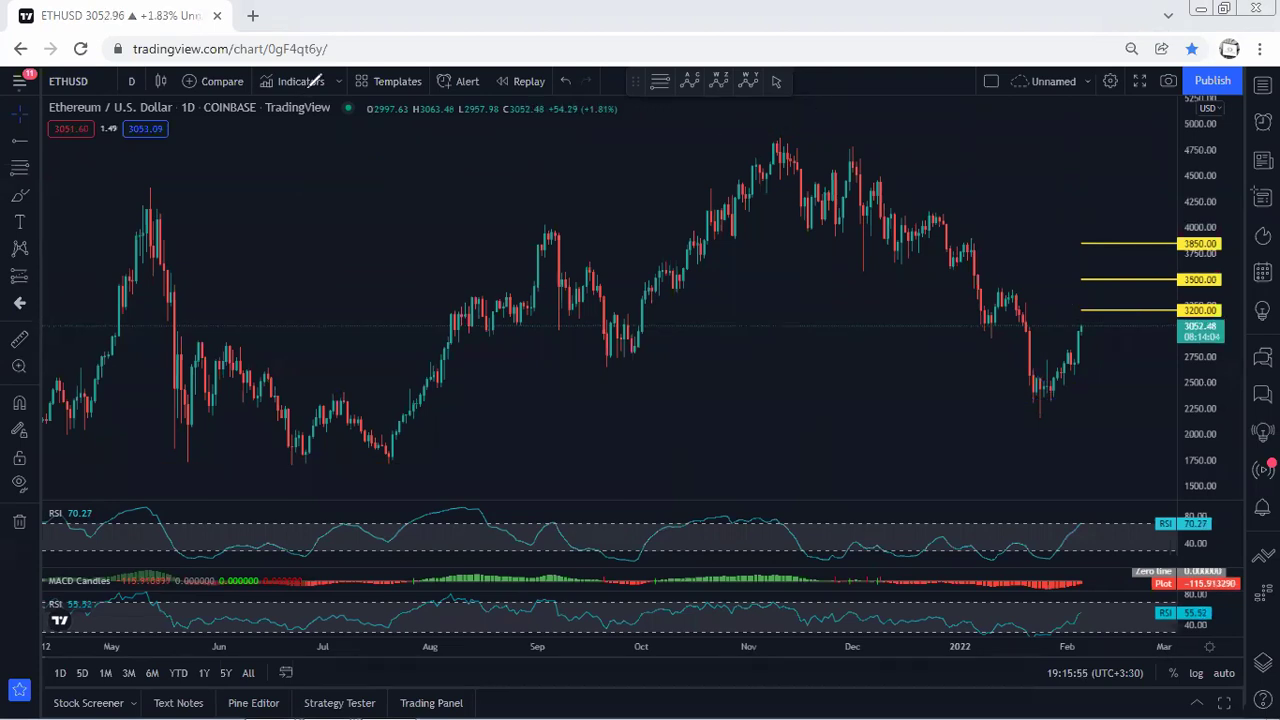
# Sketch a stepped rise and an upward arrow from the late-January low toward 5500, and encircle the whole projection.
pyautogui.moveTo(463, 184); pyautogui.dragTo(273, 216)
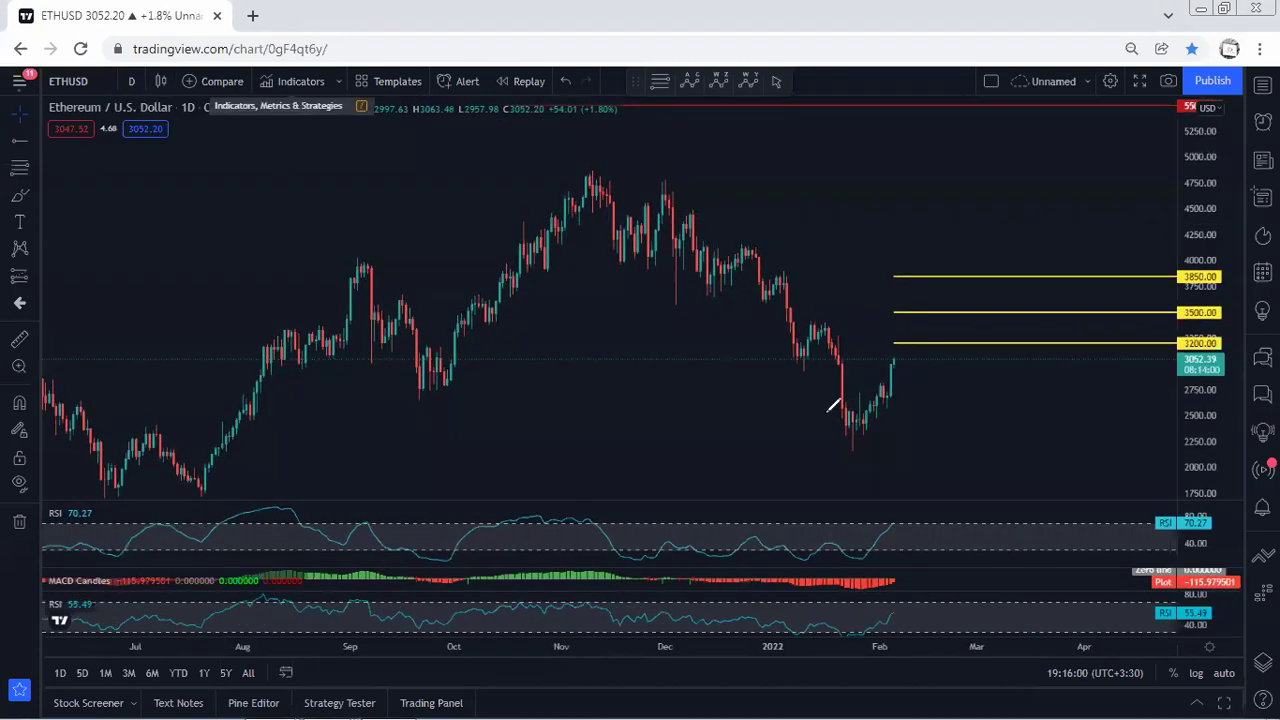
pyautogui.moveTo(870, 420)
pyautogui.mouseDown()
pyautogui.moveTo(1011, 286)
pyautogui.moveTo(1063, 177)
pyautogui.moveTo(1127, 110)
pyautogui.mouseUp()
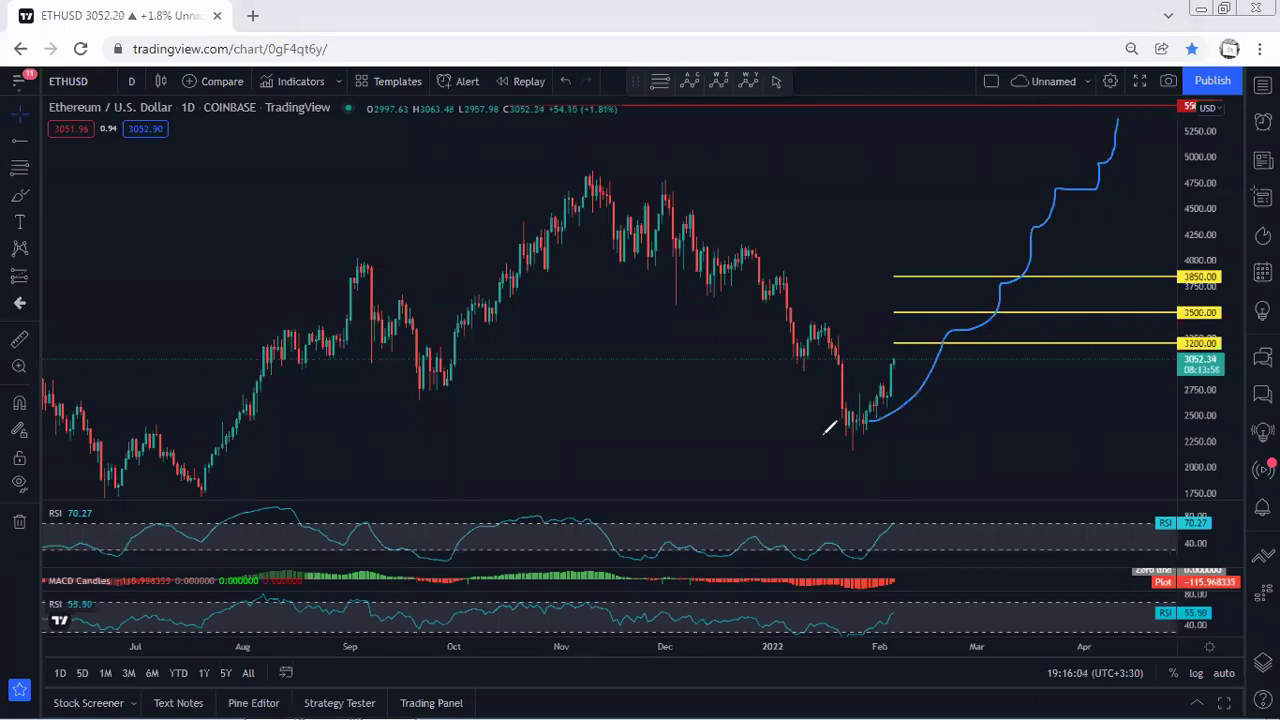
pyautogui.moveTo(829, 441)
pyautogui.mouseDown()
pyautogui.moveTo(1170, 300)
pyautogui.moveTo(1014, 135)
pyautogui.moveTo(800, 355)
pyautogui.moveTo(860, 402)
pyautogui.moveTo(1030, 290)
pyautogui.moveTo(1156, 103)
pyautogui.moveTo(1168, 122)
pyautogui.mouseUp()
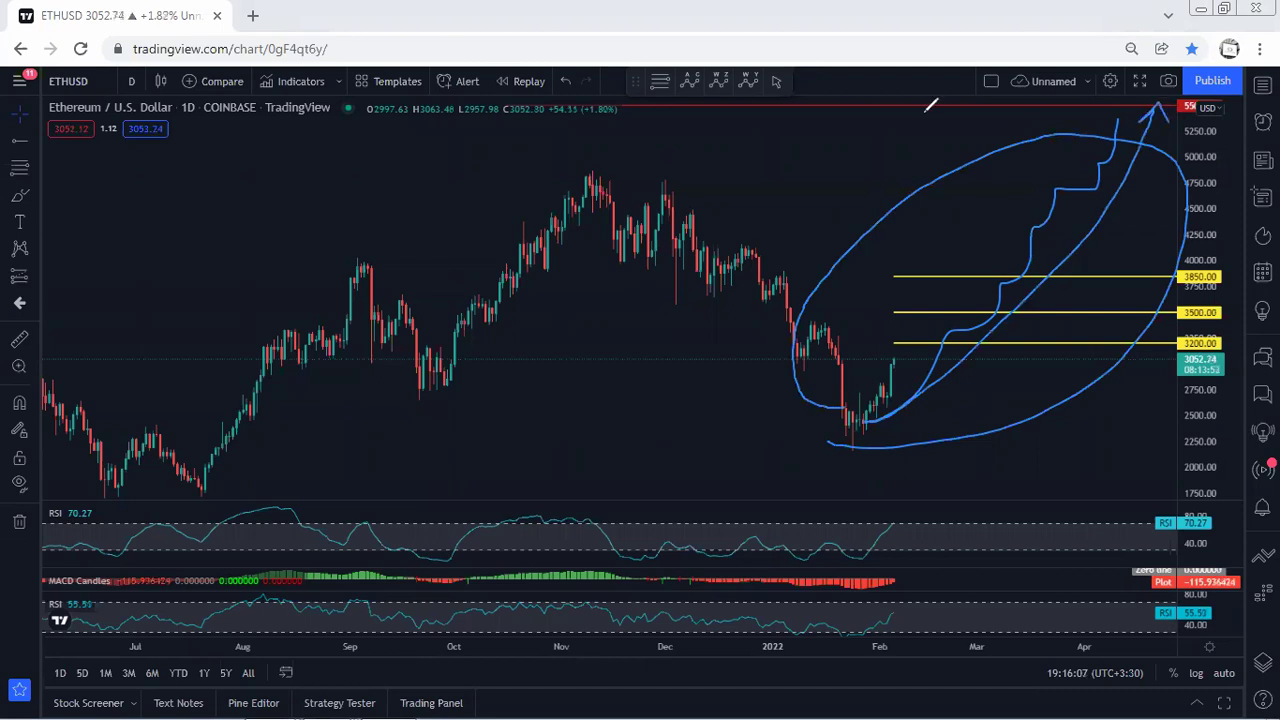
# Switch the ETHUSD chart to the 4-hour timeframe, reset its price scale to automatic fitting, and frame the January–February candles.
pyautogui.moveTo(408, 158); pyautogui.dragTo(371, 147)
pyautogui.click(129, 83)
pyautogui.click(155, 404)
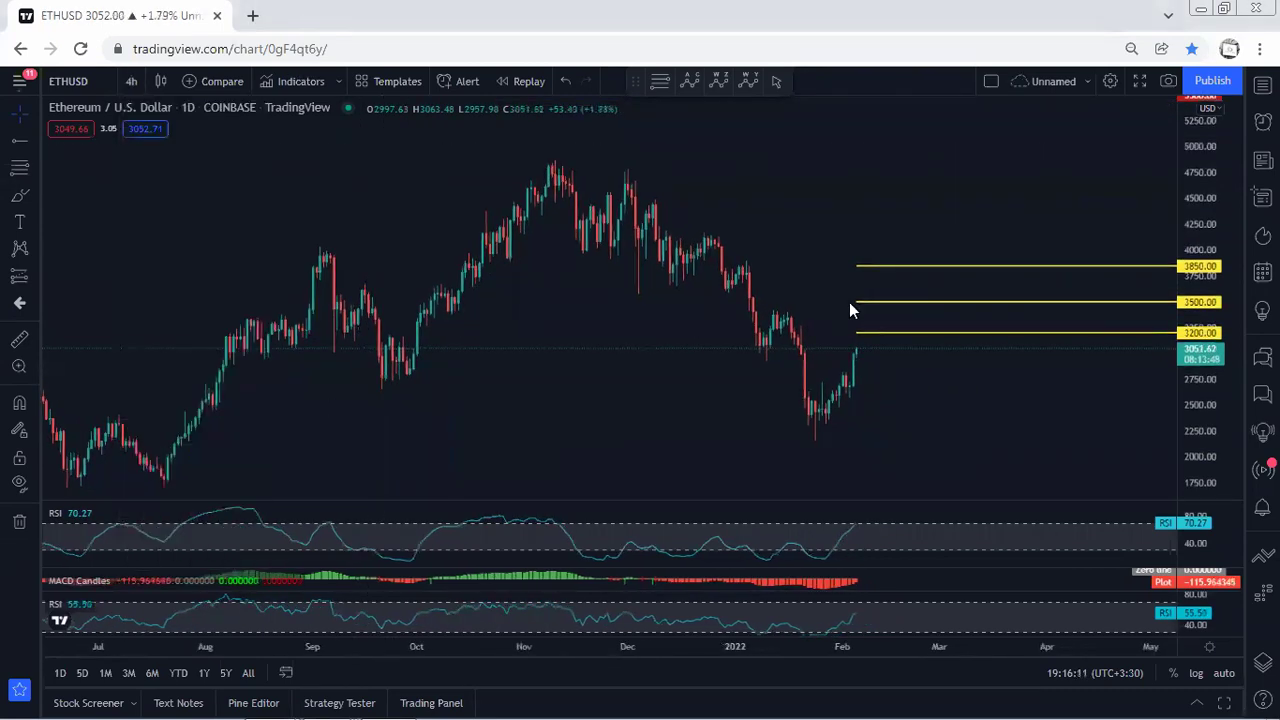
pyautogui.doubleClick(1217, 345)
pyautogui.moveTo(938, 392); pyautogui.dragTo(912, 389)
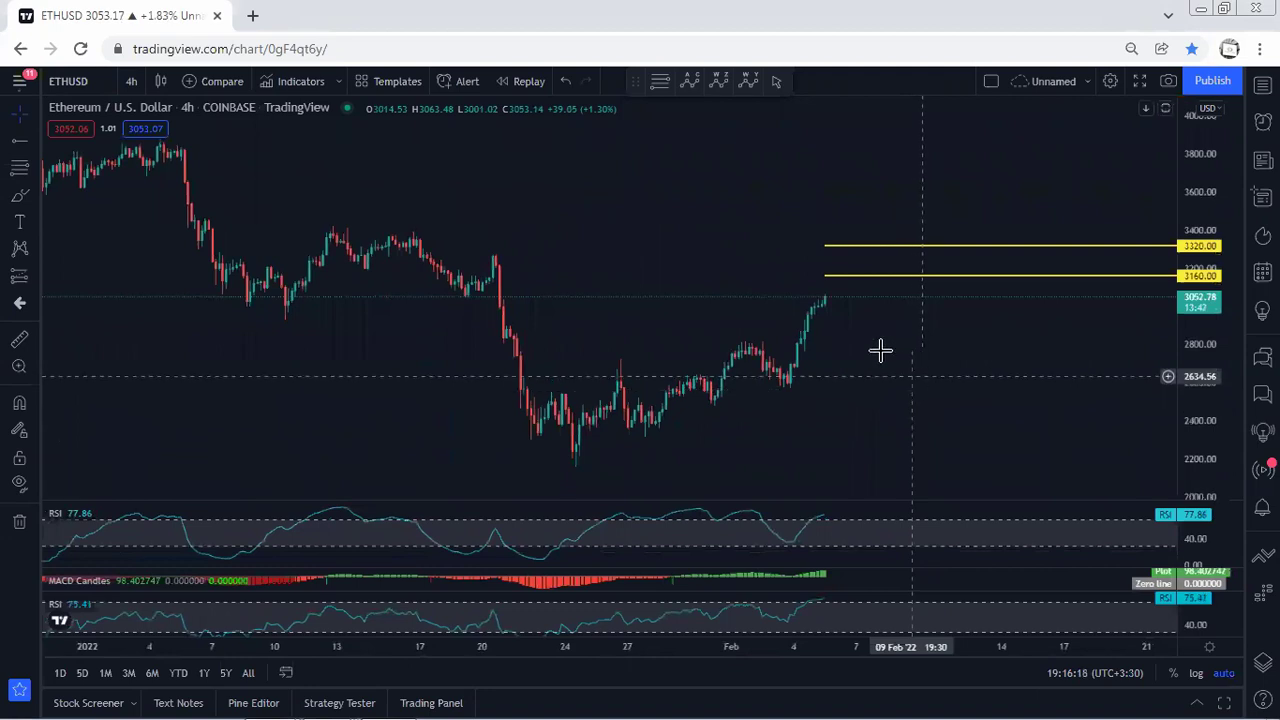
pyautogui.moveTo(900, 363); pyautogui.dragTo(905, 354)
pyautogui.moveTo(1188, 436); pyautogui.dragTo(1186, 423)
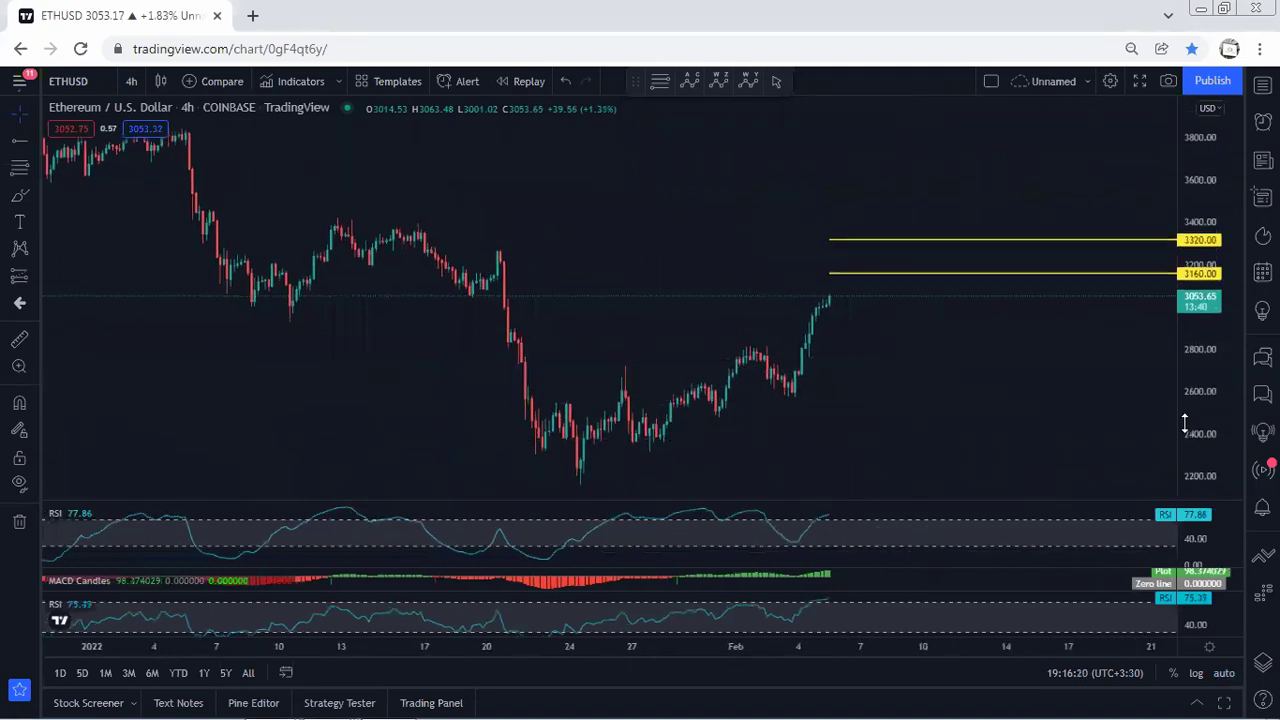
pyautogui.moveTo(971, 406); pyautogui.dragTo(966, 385)
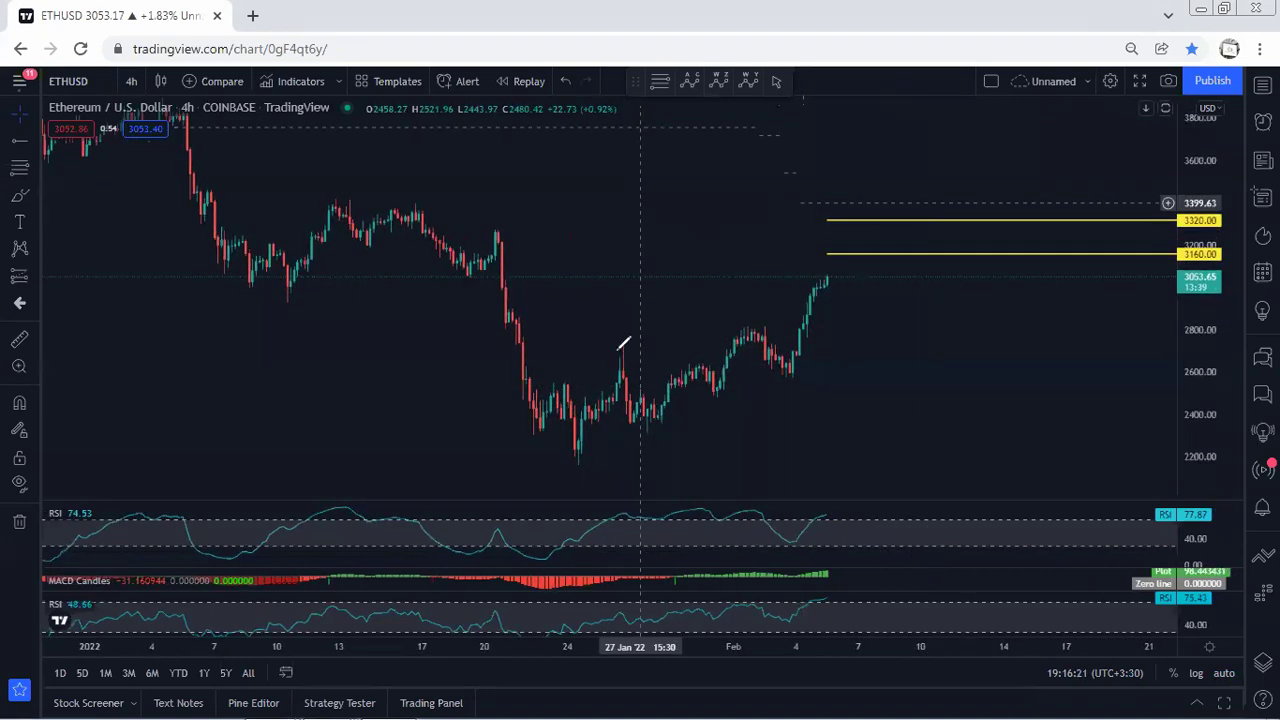
# Mark the late-January and early-February highs and lows, circle the latest candles, sketch a drop from just below 3160, and clear the drawings.
pyautogui.moveTo(648, 428)
pyautogui.mouseDown()
pyautogui.moveTo(712, 390)
pyautogui.moveTo(733, 330)
pyautogui.mouseUp()
pyautogui.moveTo(630, 338); pyautogui.dragTo(756, 323)
pyautogui.moveTo(662, 417); pyautogui.dragTo(793, 390)
pyautogui.moveTo(566, 473); pyautogui.dragTo(601, 407)
pyautogui.moveTo(628, 344)
pyautogui.mouseDown()
pyautogui.moveTo(802, 328)
pyautogui.moveTo(822, 269)
pyautogui.moveTo(816, 295)
pyautogui.moveTo(843, 260)
pyautogui.moveTo(803, 274)
pyautogui.moveTo(814, 292)
pyautogui.moveTo(845, 265)
pyautogui.moveTo(873, 320)
pyautogui.mouseUp()
pyautogui.press('e')
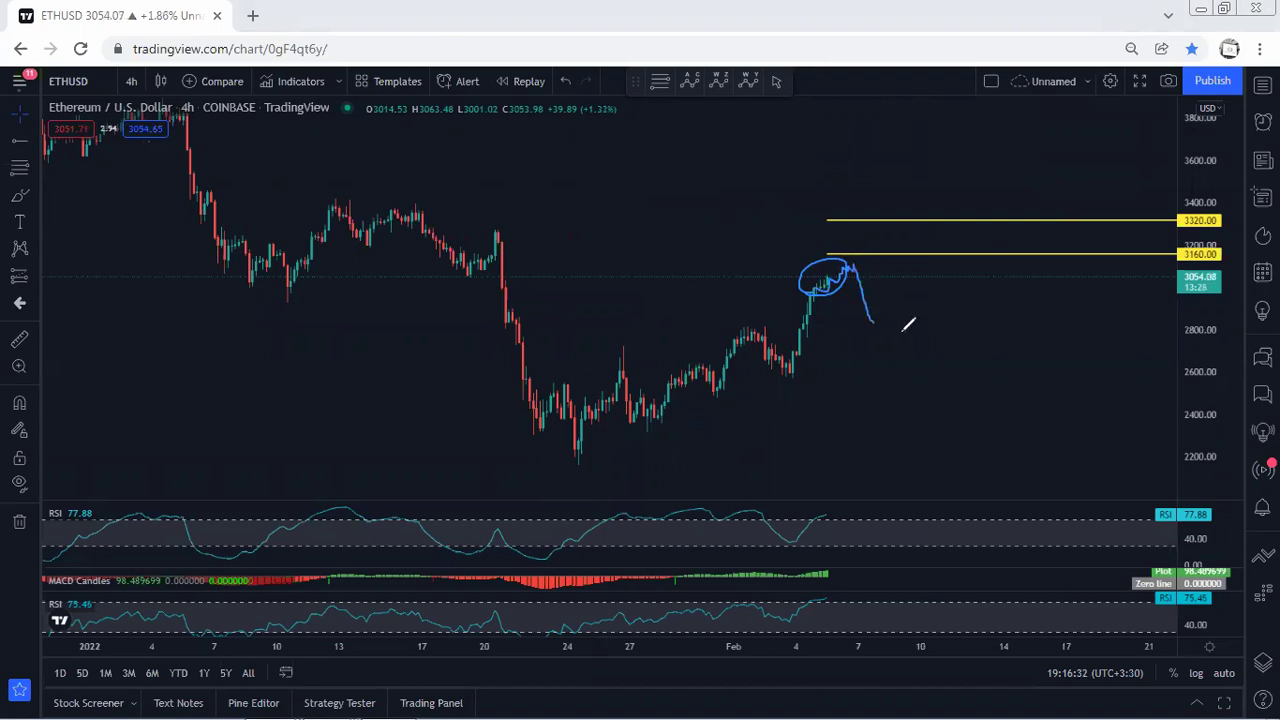
pyautogui.press('e')
# Mark the late-January and early-February pullbacks with short descending pen strokes, and clear them.
pyautogui.moveTo(746, 328); pyautogui.dragTo(790, 362)
pyautogui.moveTo(617, 360); pyautogui.dragTo(660, 420)
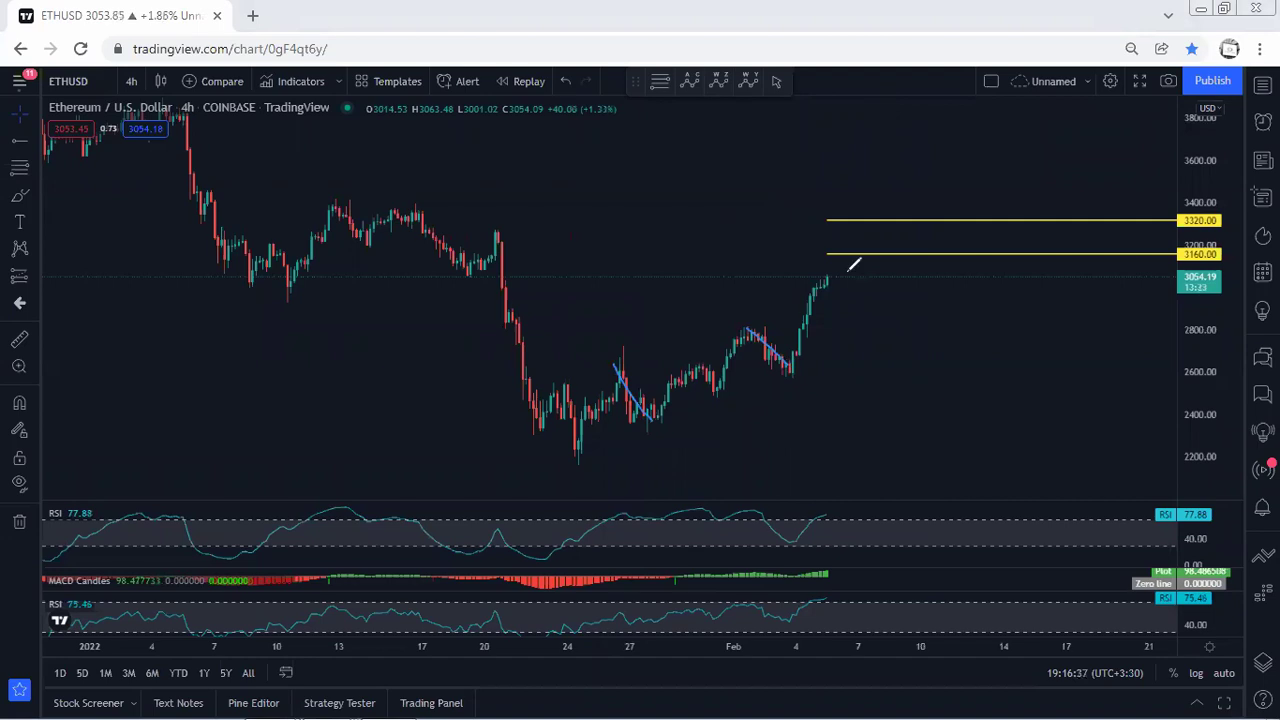
pyautogui.press('e')
# Mark the early-February high and the latest high with pen strokes, and compare them with the enlarged RSI and MACD Candles panes.
pyautogui.moveTo(817, 270); pyautogui.dragTo(846, 274)
pyautogui.moveTo(721, 329); pyautogui.dragTo(768, 324)
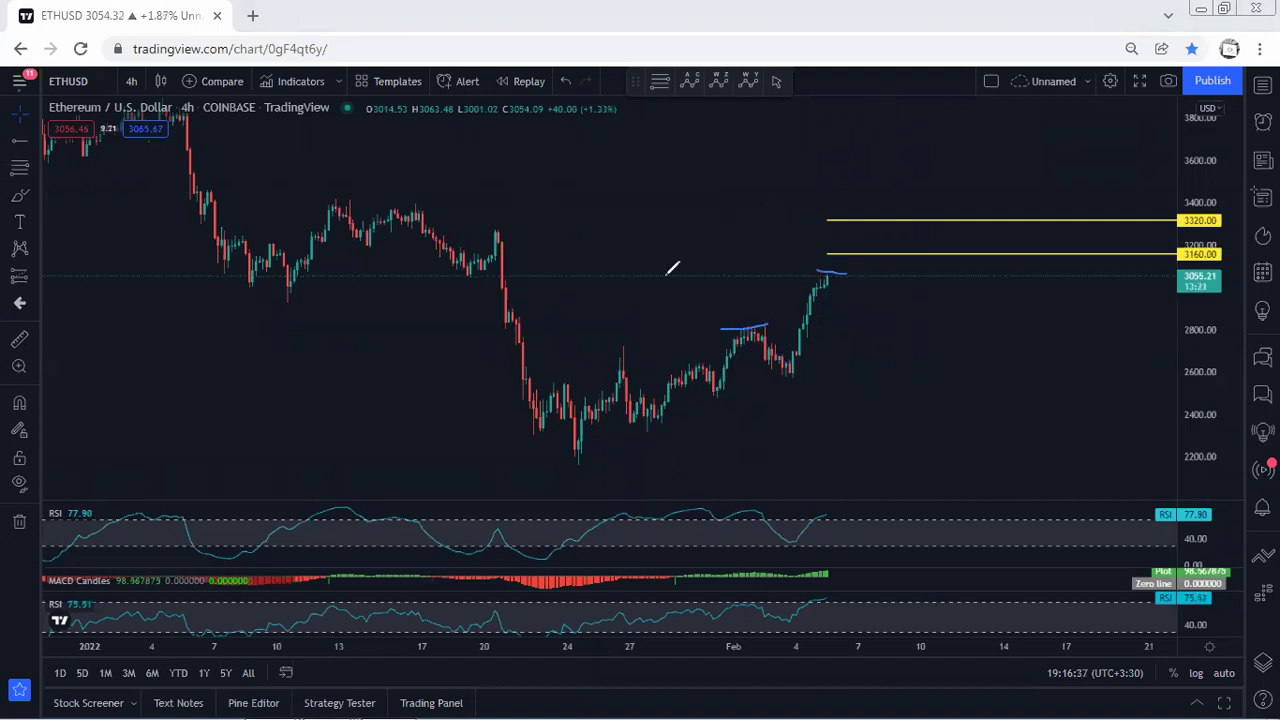
pyautogui.doubleClick(883, 533)
pyautogui.doubleClick(856, 308)
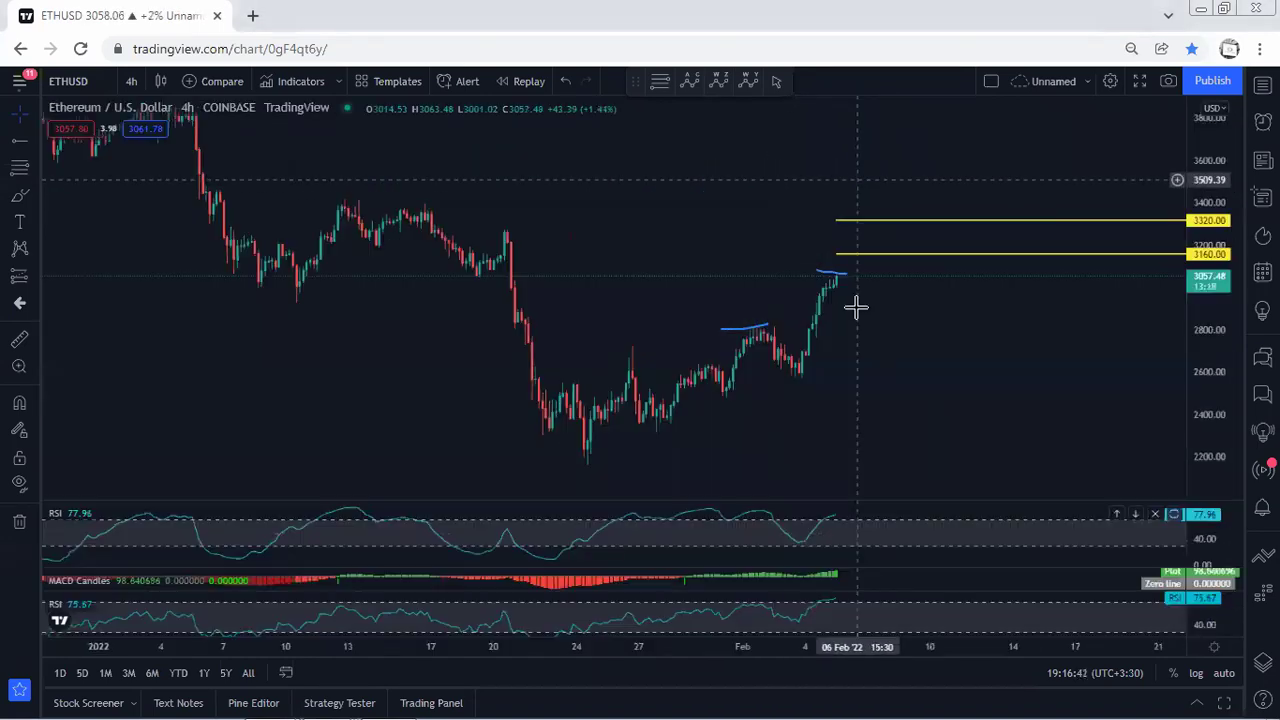
pyautogui.doubleClick(903, 577)
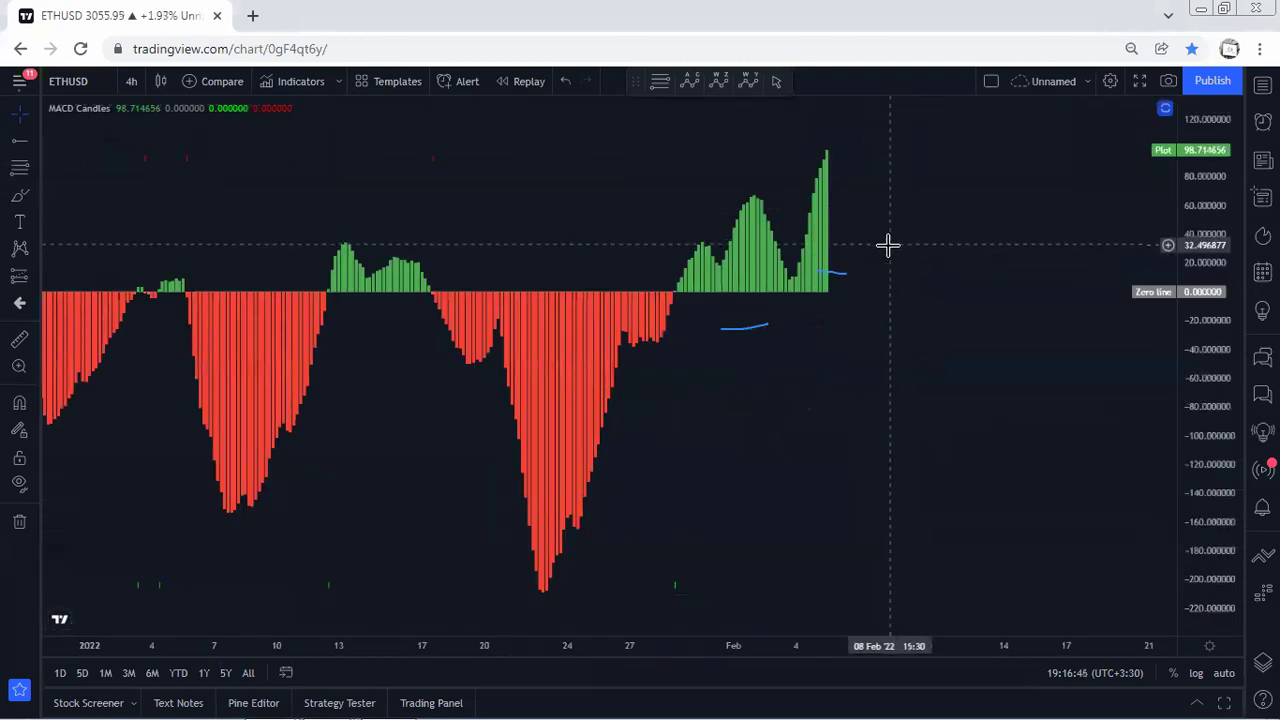
pyautogui.doubleClick(888, 245)
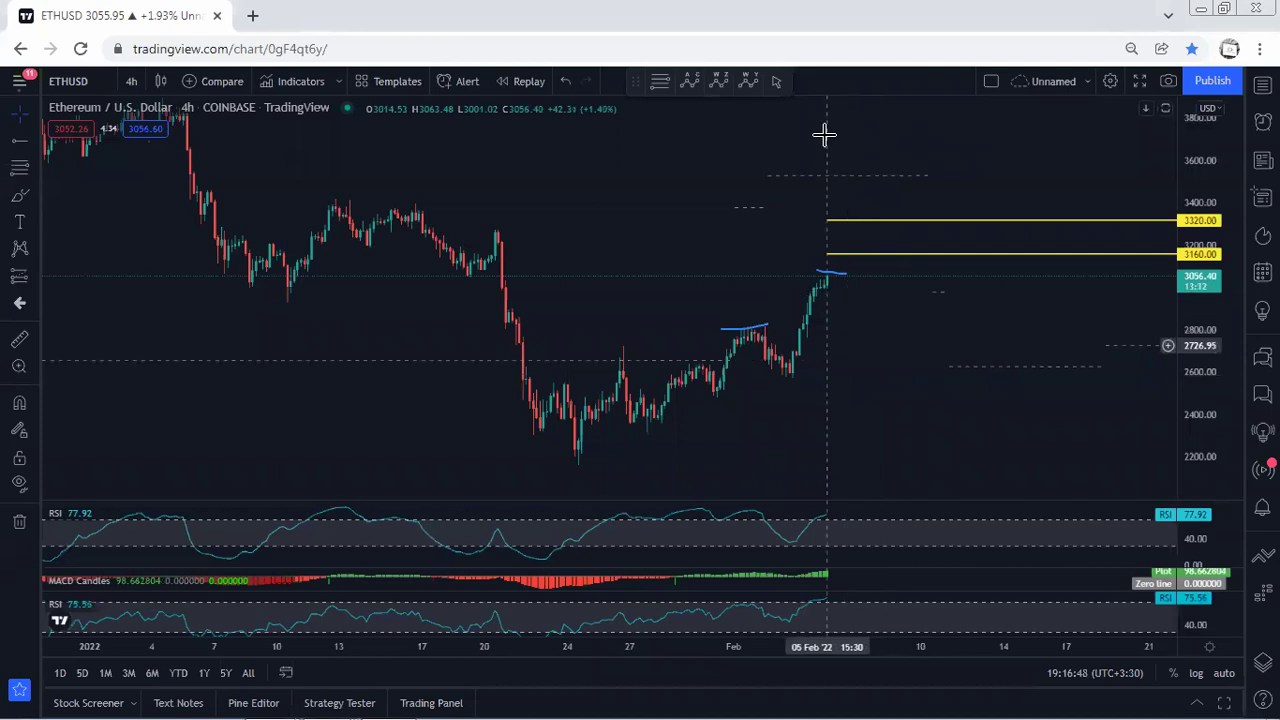
# Sketch a rise through 3160 and 3320, undo it, and likewise sketch and undo a short zigzag consolidation below 3160.
pyautogui.moveTo(668, 189); pyautogui.dragTo(636, 189)
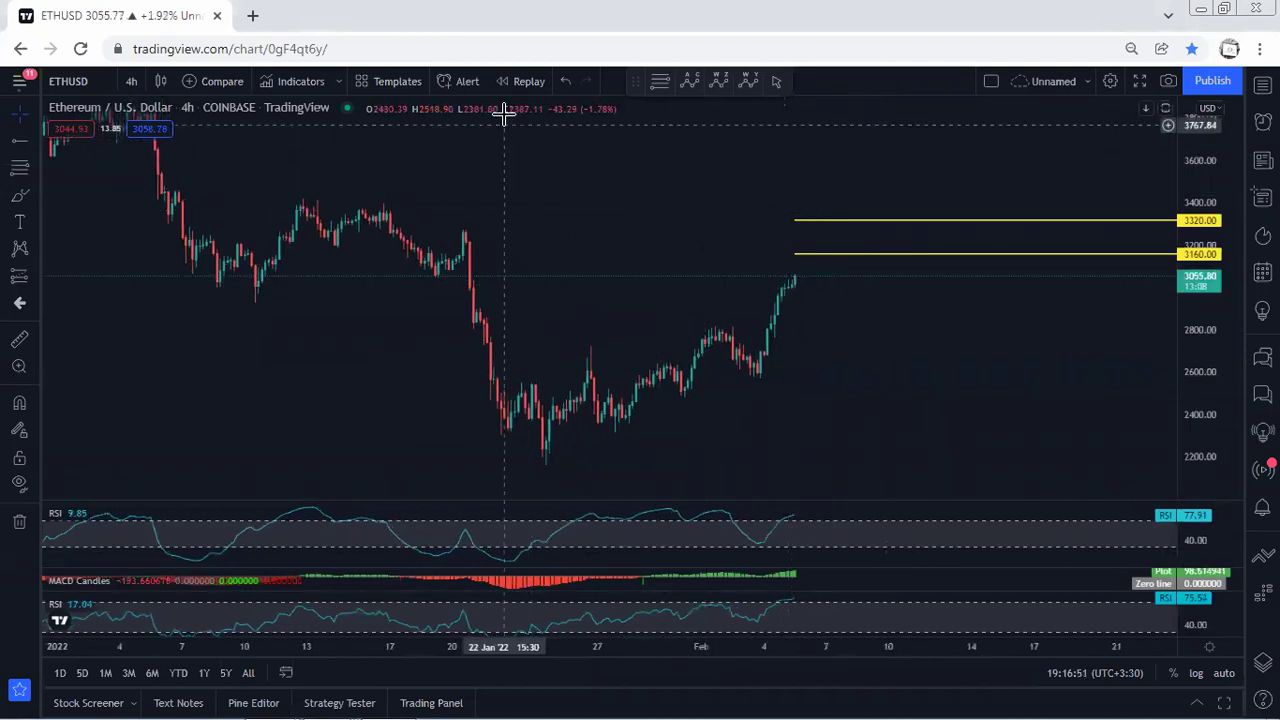
pyautogui.moveTo(795, 283); pyautogui.dragTo(820, 190)
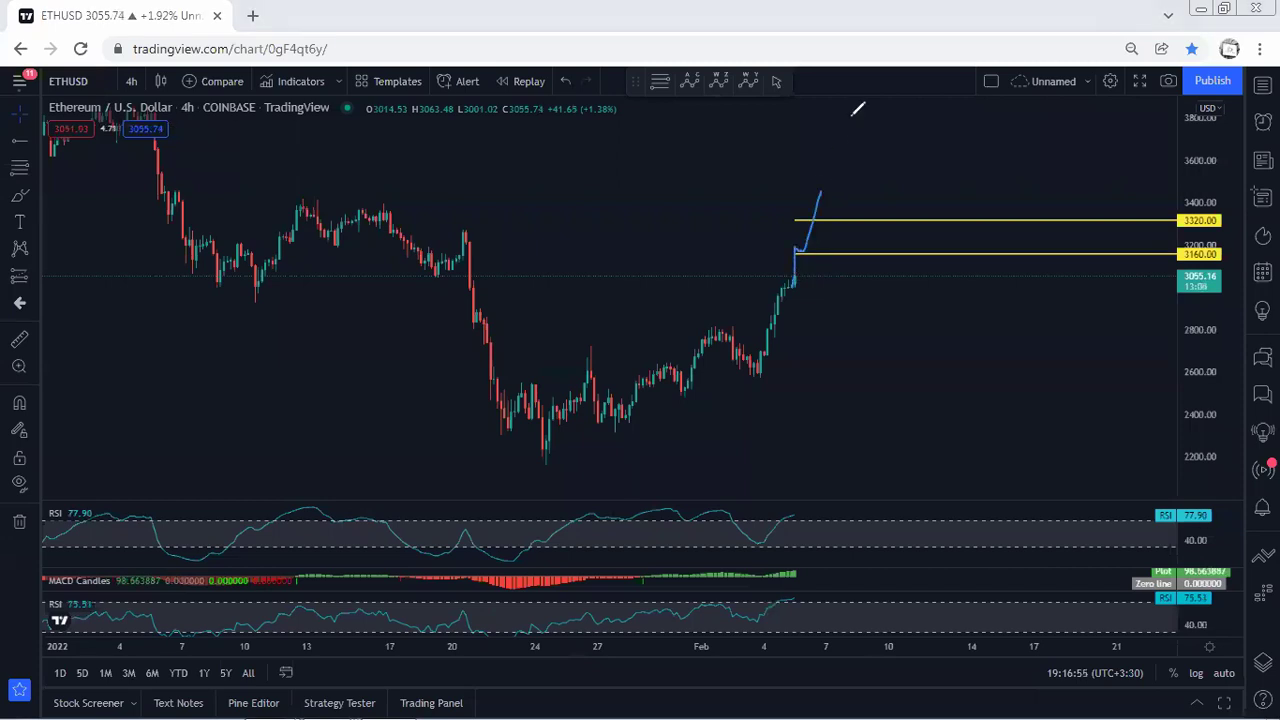
pyautogui.hotkey('ctrl', 'z')
pyautogui.moveTo(797, 277); pyautogui.dragTo(831, 293)
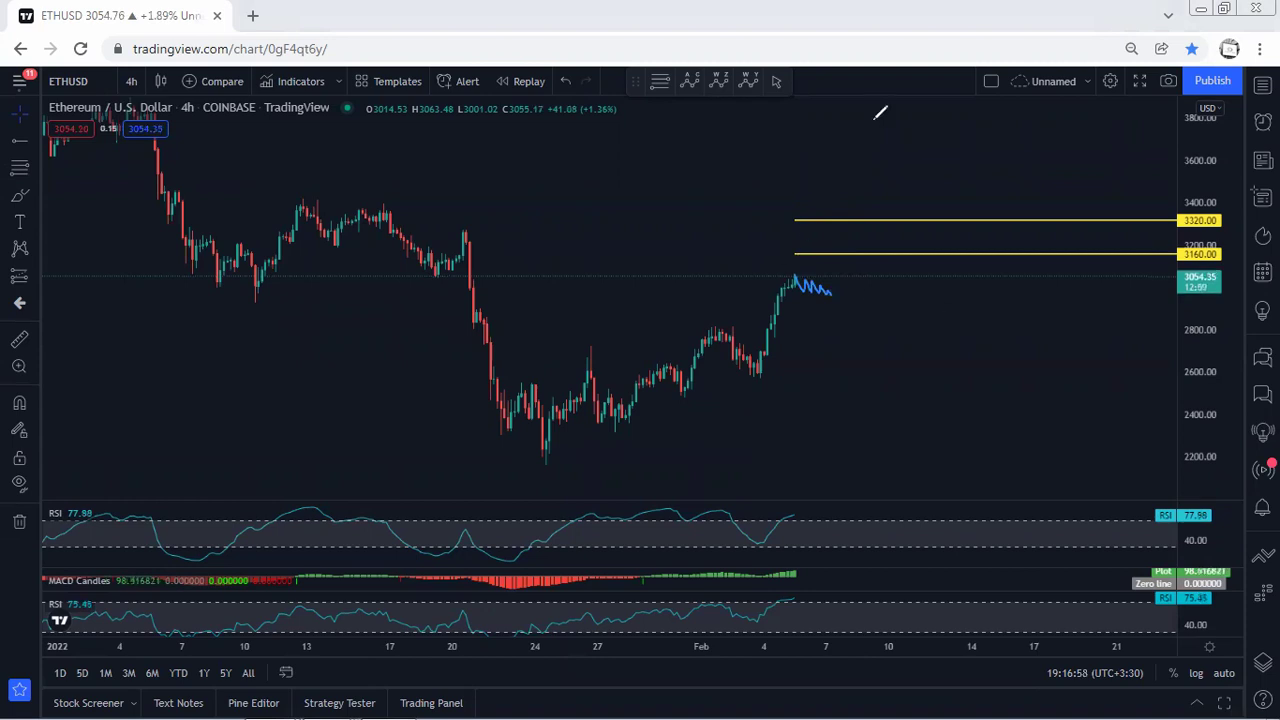
pyautogui.hotkey('ctrl', 'z')
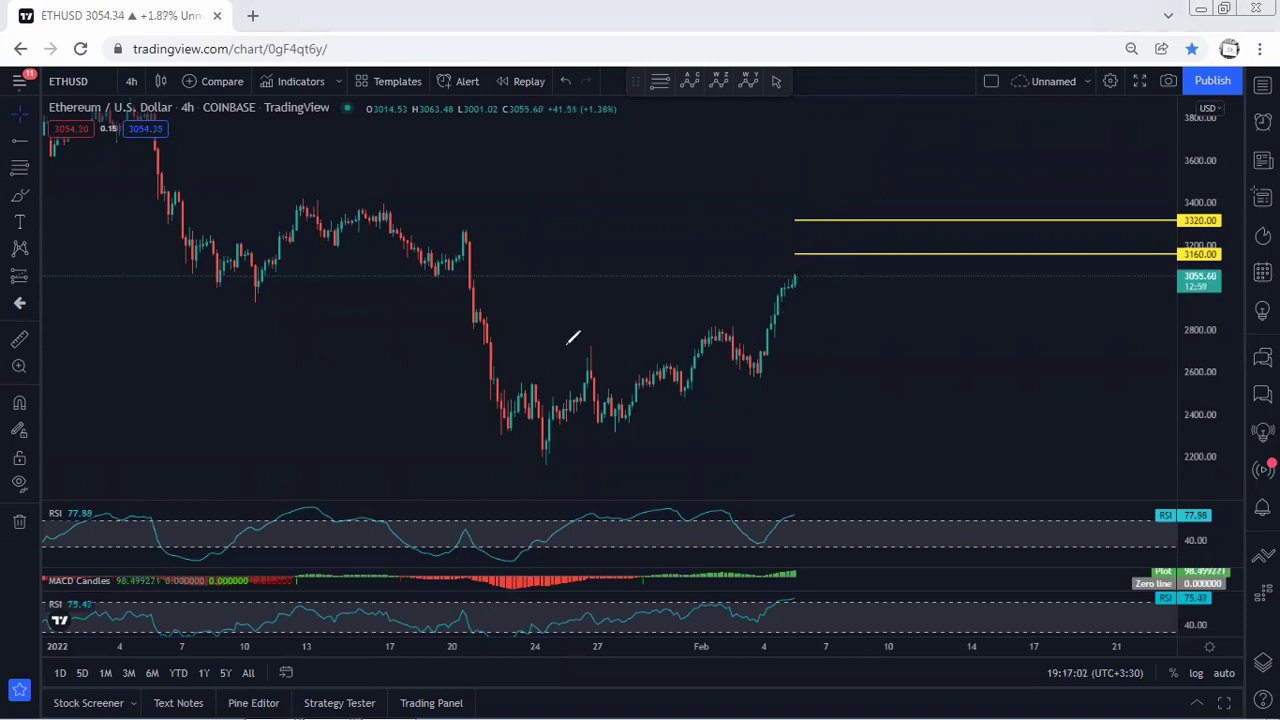
# Outline the rising consolidation after the late-January peak, and trace the rise, pullback and rally from the 24 January low to the latest high.
pyautogui.moveTo(592, 347); pyautogui.dragTo(697, 330)
pyautogui.moveTo(628, 430); pyautogui.dragTo(733, 387)
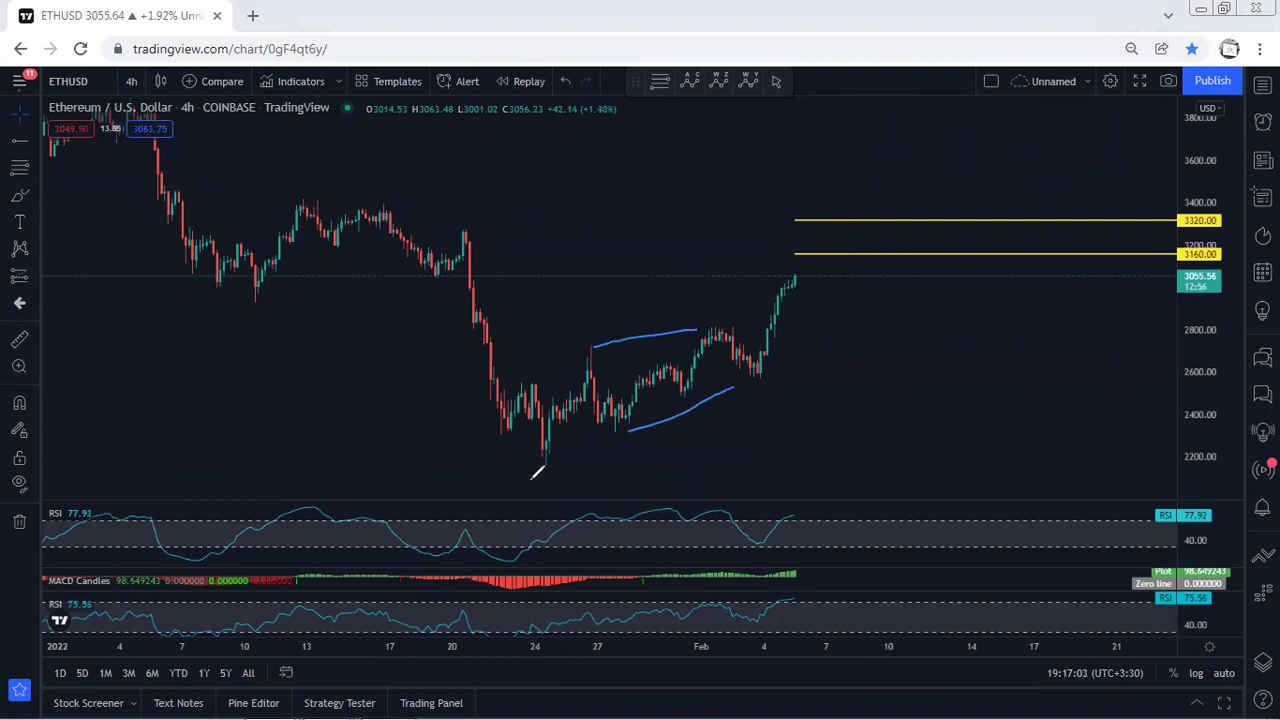
pyautogui.moveTo(531, 479)
pyautogui.mouseDown()
pyautogui.moveTo(688, 376)
pyautogui.moveTo(797, 277)
pyautogui.mouseUp()
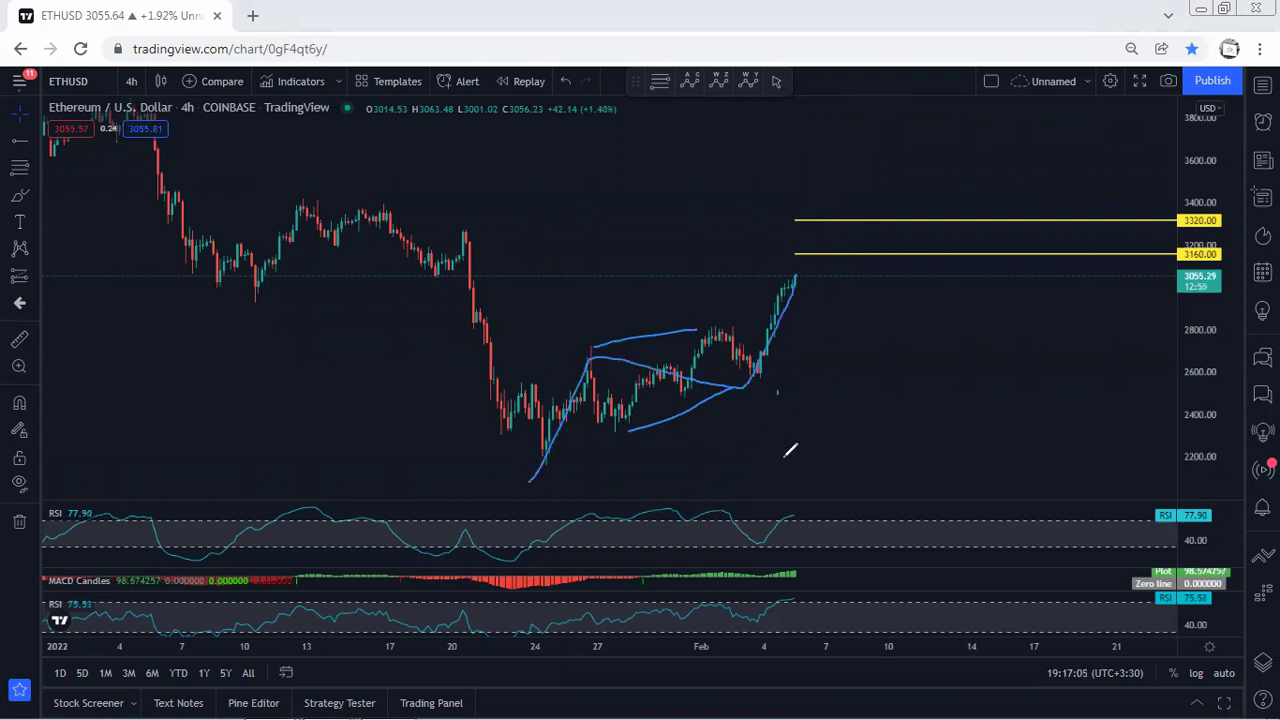
# Draw arrows toward the indicators and the latest MACD bars, sketch a decline from the latest high below 2200, and clear the drawings.
pyautogui.moveTo(777, 392)
pyautogui.mouseDown()
pyautogui.moveTo(784, 484)
pyautogui.moveTo(791, 474)
pyautogui.mouseUp()
pyautogui.moveTo(862, 545)
pyautogui.mouseDown()
pyautogui.moveTo(798, 577)
pyautogui.moveTo(822, 578)
pyautogui.mouseUp()
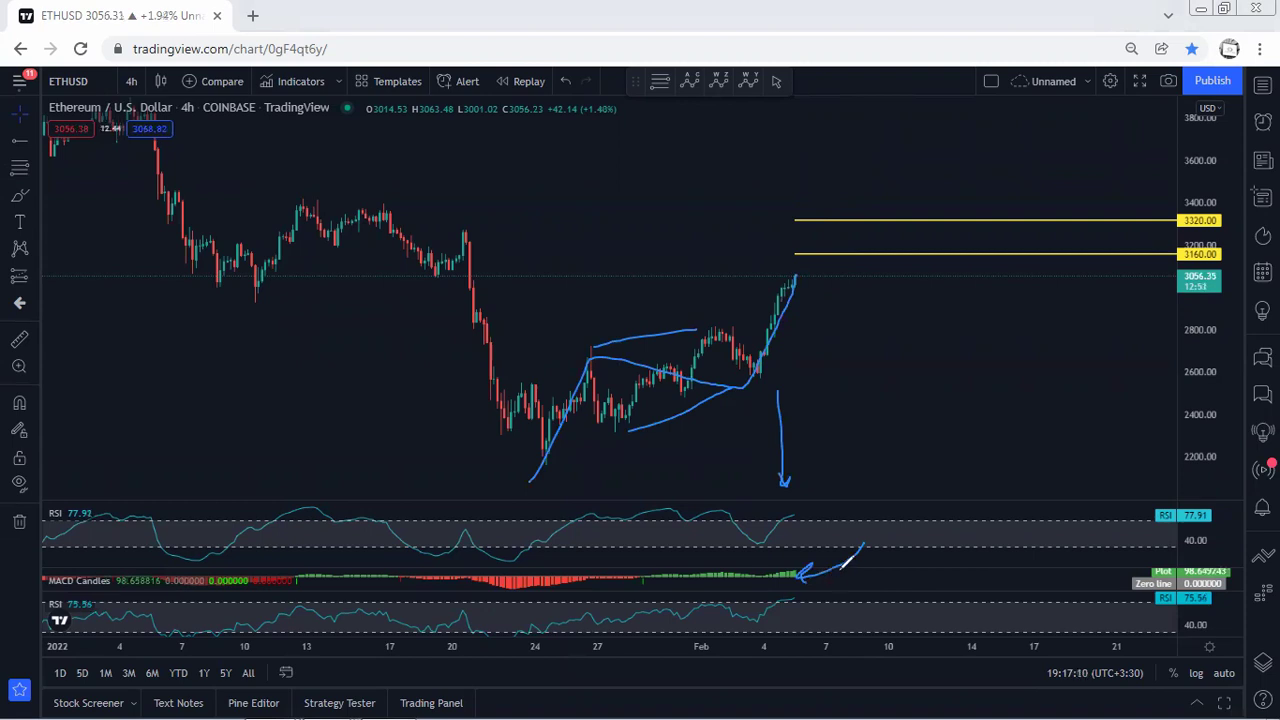
pyautogui.moveTo(867, 380); pyautogui.dragTo(898, 474)
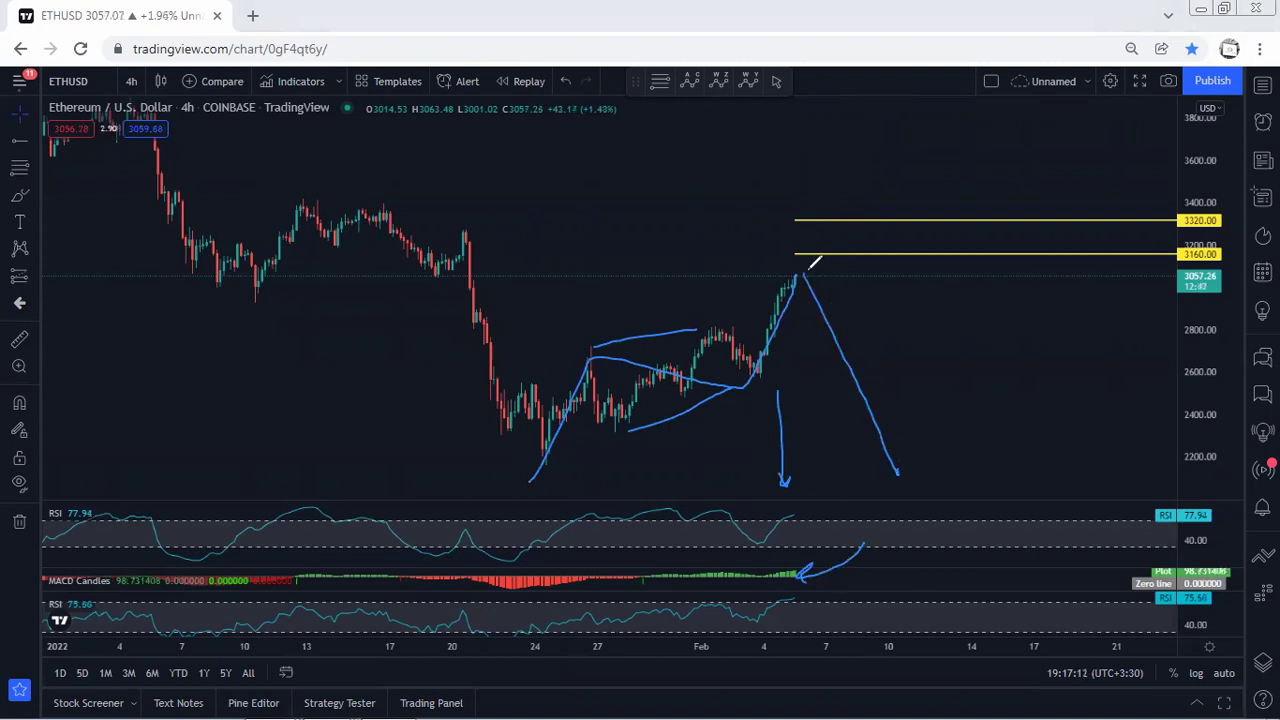
pyautogui.press('e')
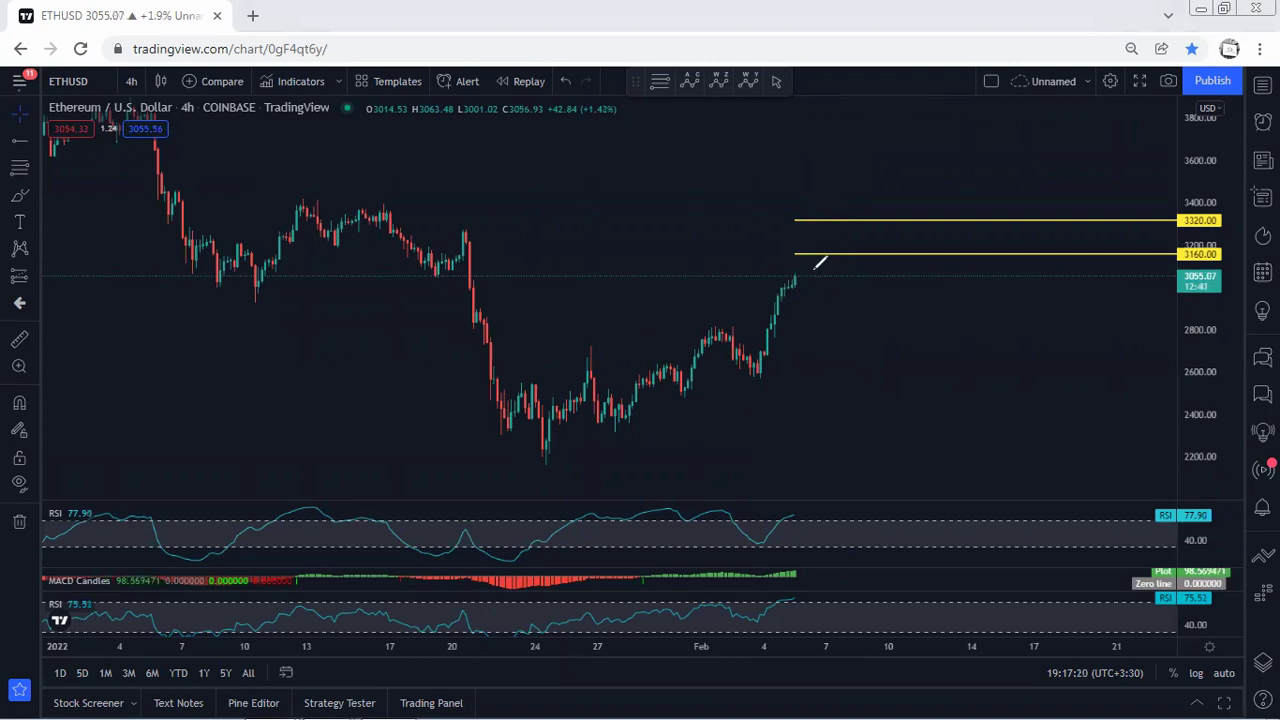
# Point arrows at the 3160 and 3320 resistance lines, encircle the latest February rally, and end the annotation.
pyautogui.moveTo(732, 213); pyautogui.dragTo(789, 248)
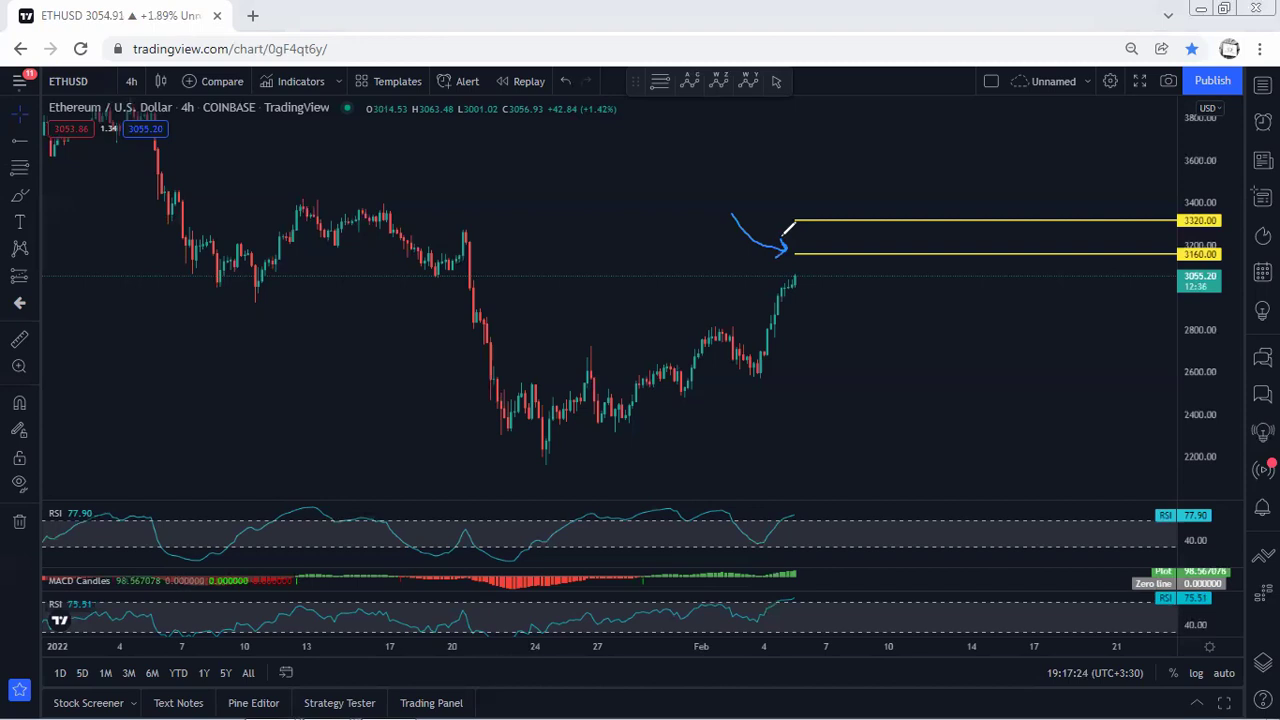
pyautogui.moveTo(759, 188); pyautogui.dragTo(784, 211)
pyautogui.moveTo(772, 367)
pyautogui.mouseDown()
pyautogui.moveTo(794, 252)
pyautogui.moveTo(758, 344)
pyautogui.moveTo(765, 372)
pyautogui.mouseUp()
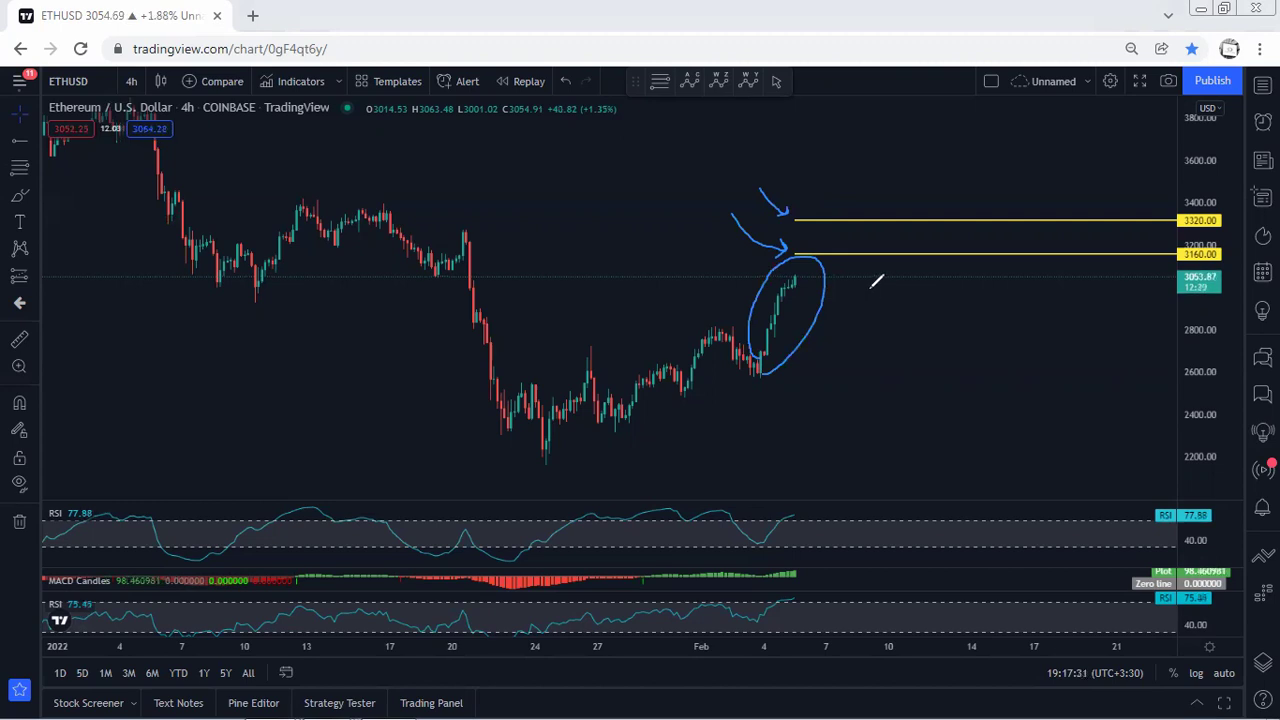
pyautogui.press('Escape')
# Switch the ETHUSD chart to the 1-hour timeframe and rescale it to show the latest candles together with the 3160 and 3320 lines.
pyautogui.click(142, 78)
pyautogui.click(225, 328)
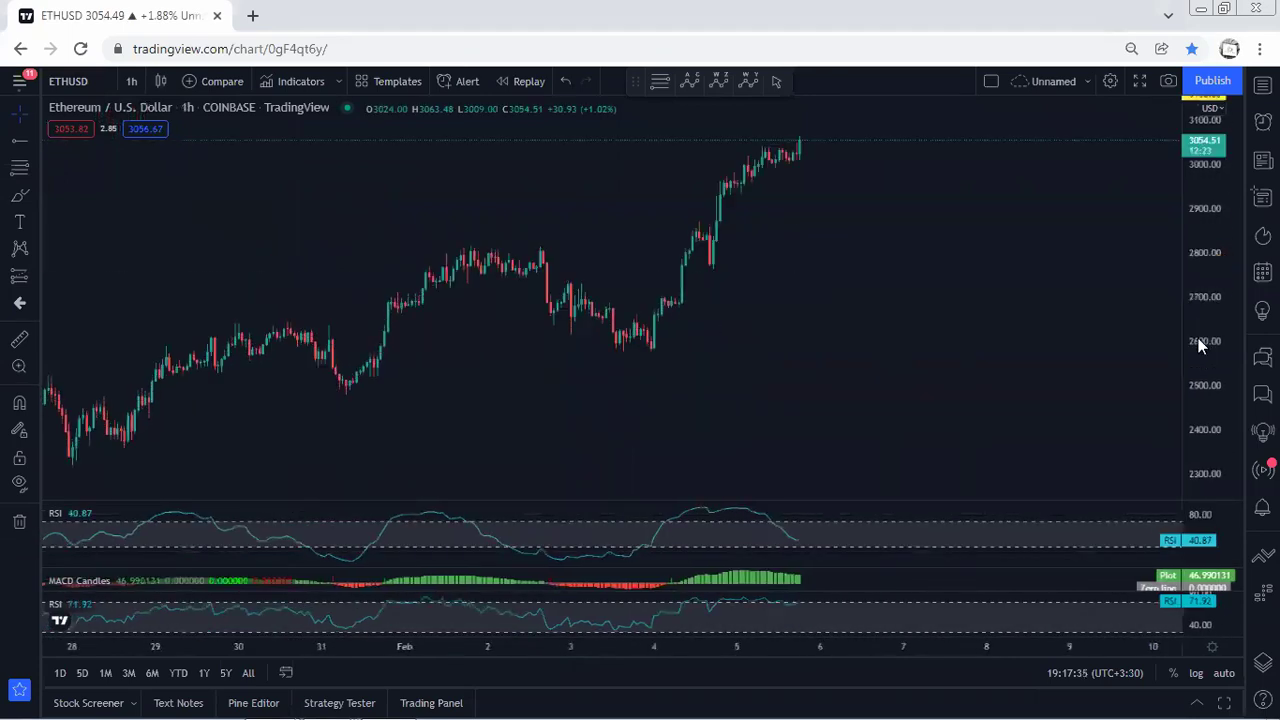
pyautogui.moveTo(1198, 338); pyautogui.dragTo(1200, 330)
pyautogui.moveTo(966, 312); pyautogui.dragTo(953, 445)
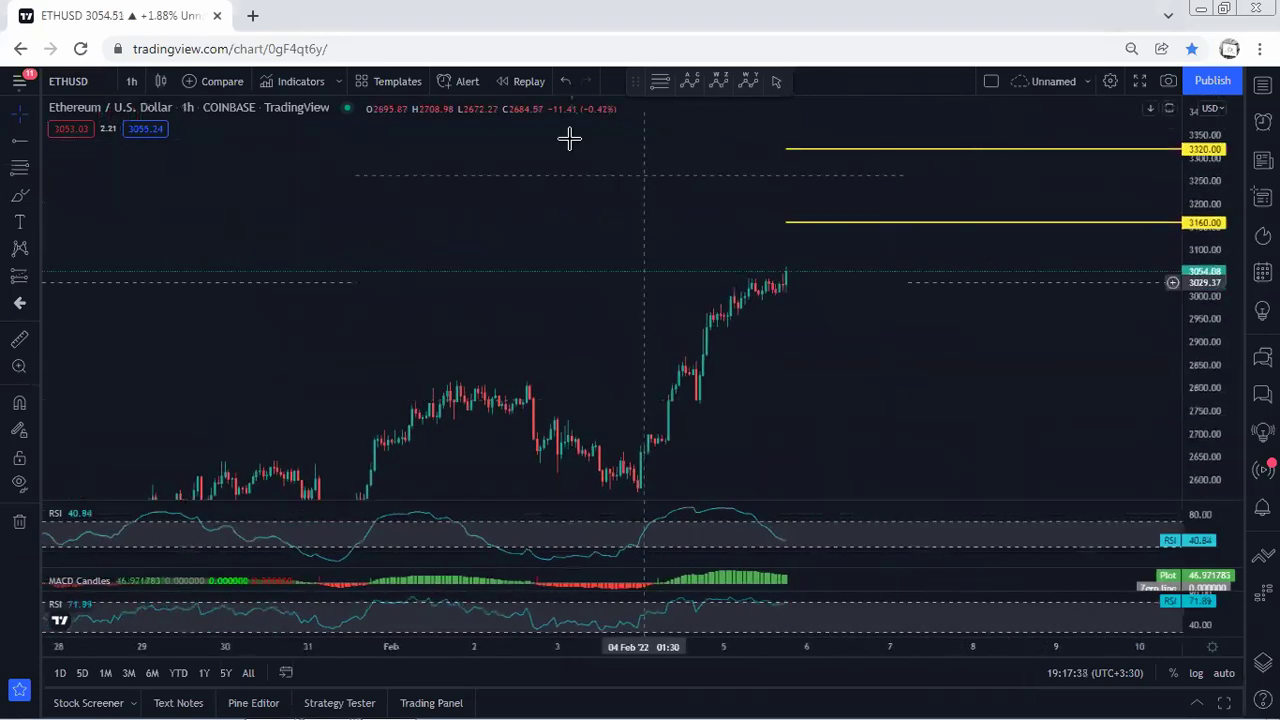
# Sketch a projected rise from the latest 1-hour candle through 3160 and beyond 3320, and undo it.
pyautogui.moveTo(752, 270)
pyautogui.mouseDown()
pyautogui.moveTo(796, 282)
pyautogui.moveTo(722, 310)
pyautogui.moveTo(748, 266)
pyautogui.moveTo(789, 277)
pyautogui.moveTo(825, 116)
pyautogui.mouseUp()
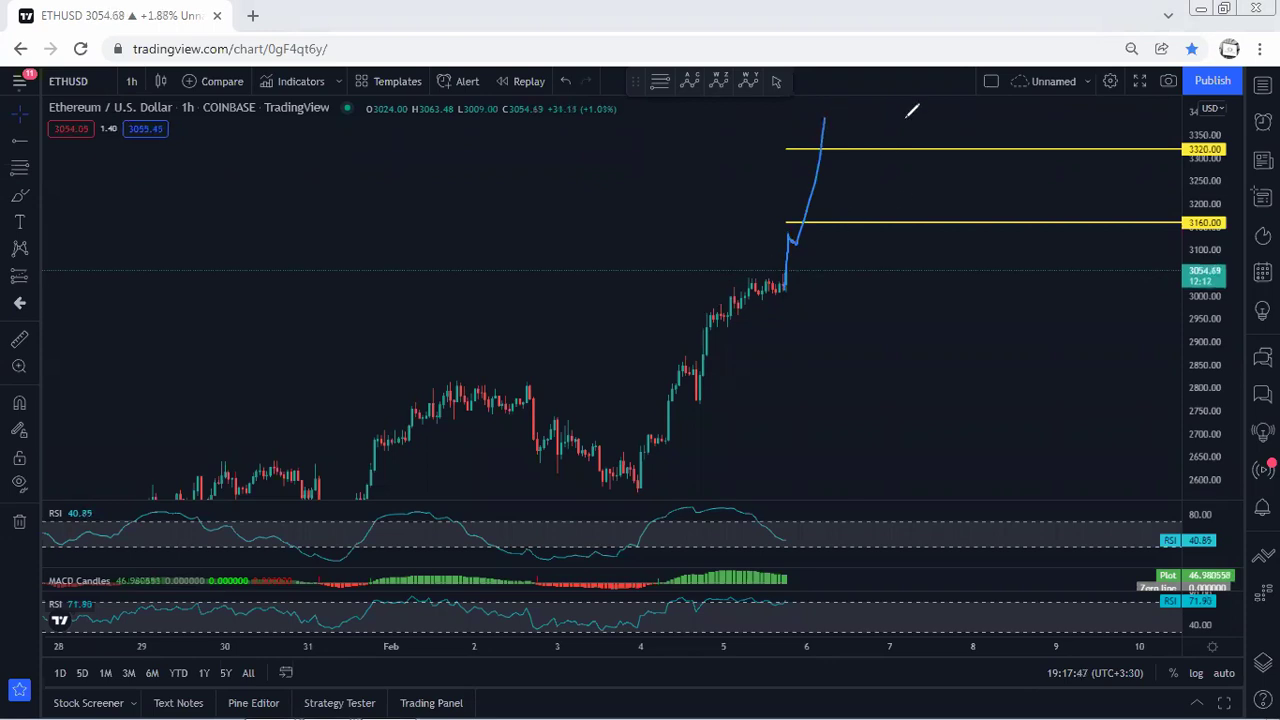
pyautogui.hotkey('ctrl', 'z')
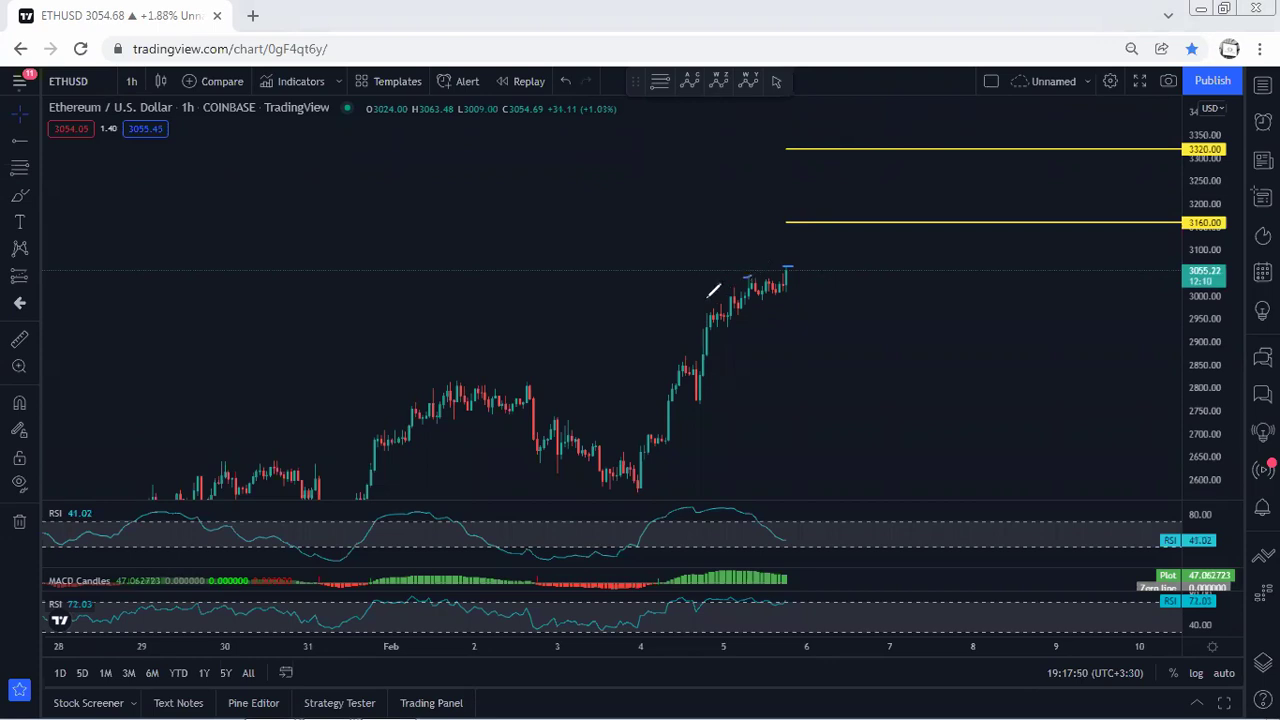
# Mark the successive higher highs of the 1-hour rally with short strokes, and compare them with the enlarged MACD Candles and RSI panes.
pyautogui.moveTo(708, 297); pyautogui.dragTo(726, 298)
pyautogui.press('Escape')
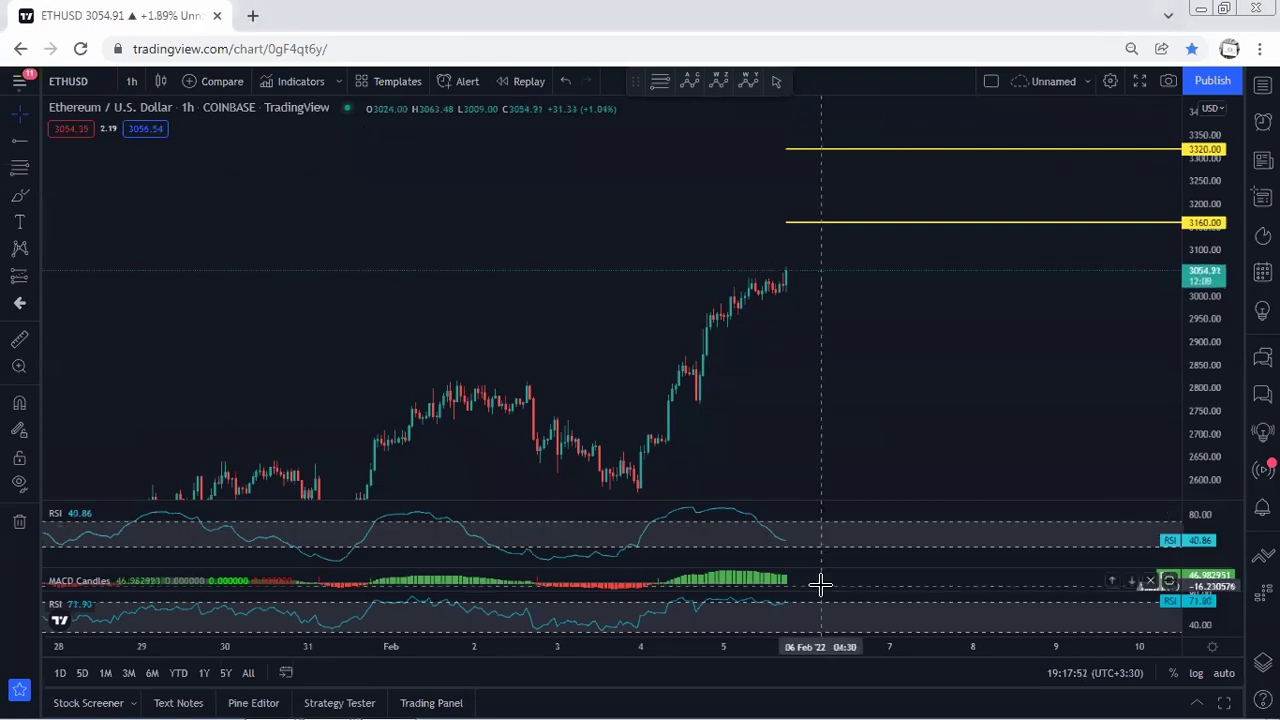
pyautogui.doubleClick(820, 584)
pyautogui.doubleClick(829, 231)
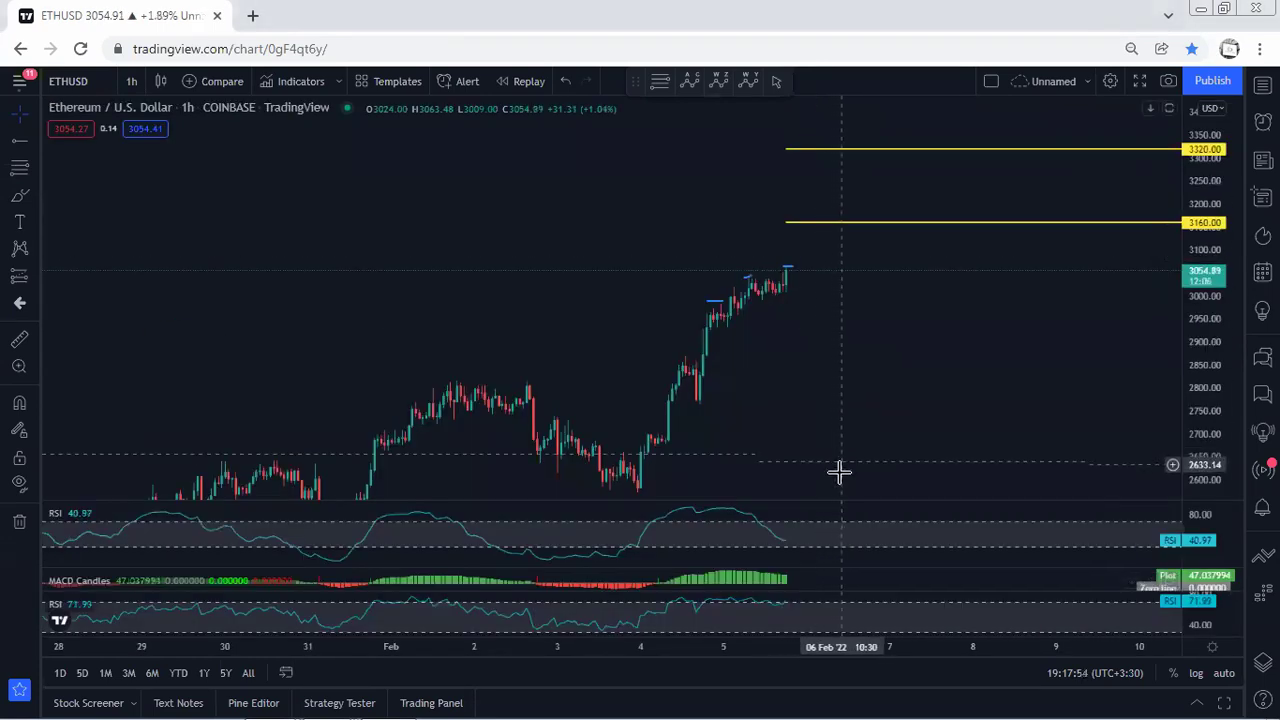
pyautogui.doubleClick(848, 533)
pyautogui.doubleClick(858, 114)
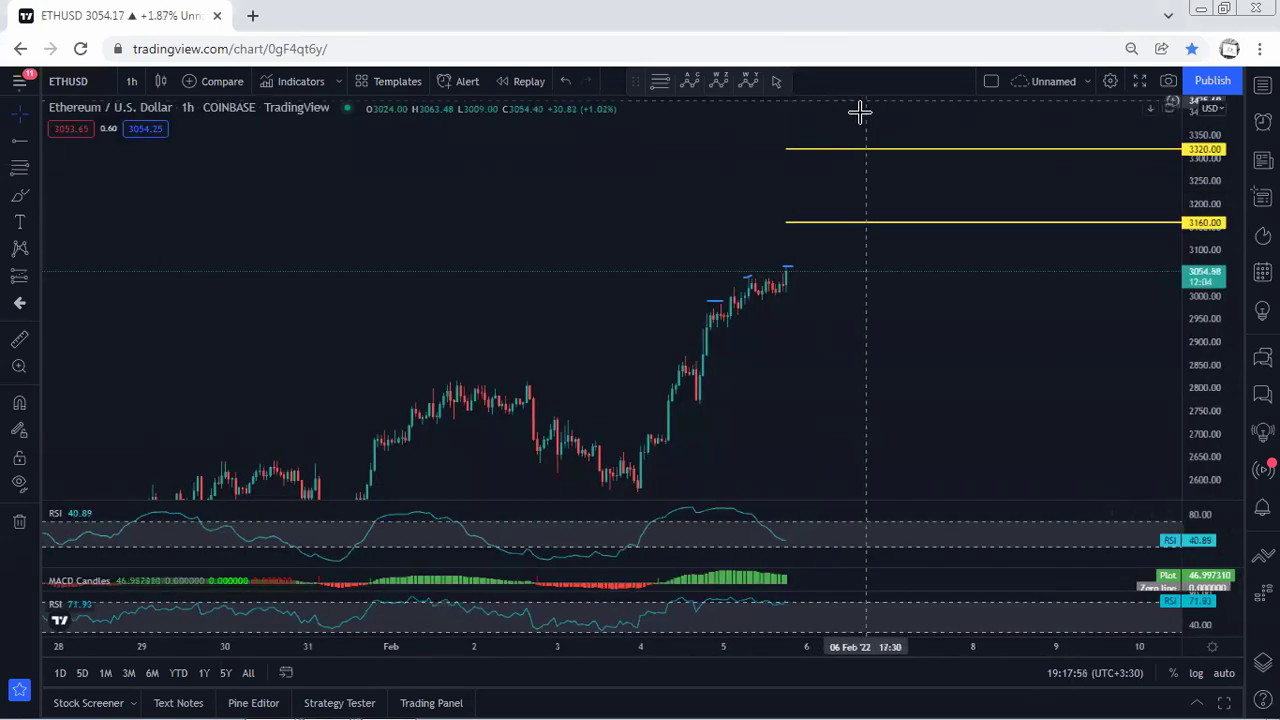
# Sketch and undo two 1-hour projections: a zigzag consolidation followed by a rise past 3160, and a direct rise pausing at 3160 toward 3320.
pyautogui.moveTo(625, 213); pyautogui.dragTo(637, 175)
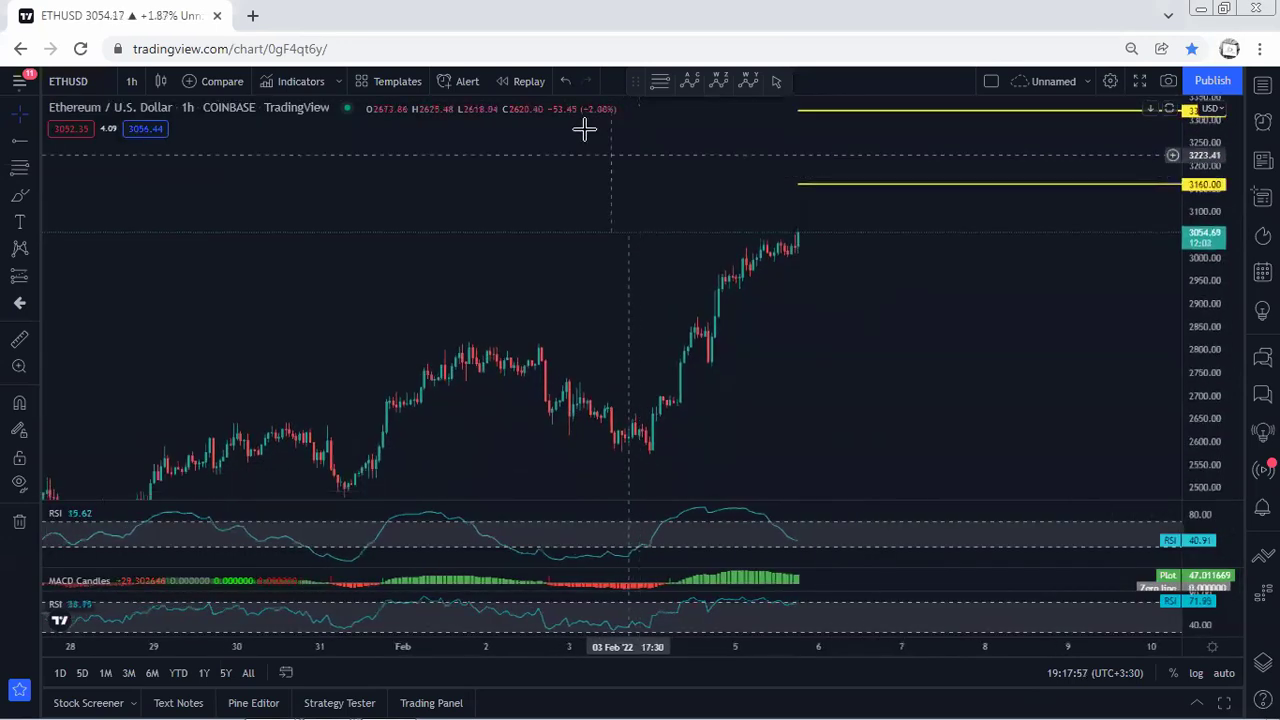
pyautogui.moveTo(800, 230)
pyautogui.mouseDown()
pyautogui.moveTo(852, 258)
pyautogui.moveTo(872, 138)
pyautogui.mouseUp()
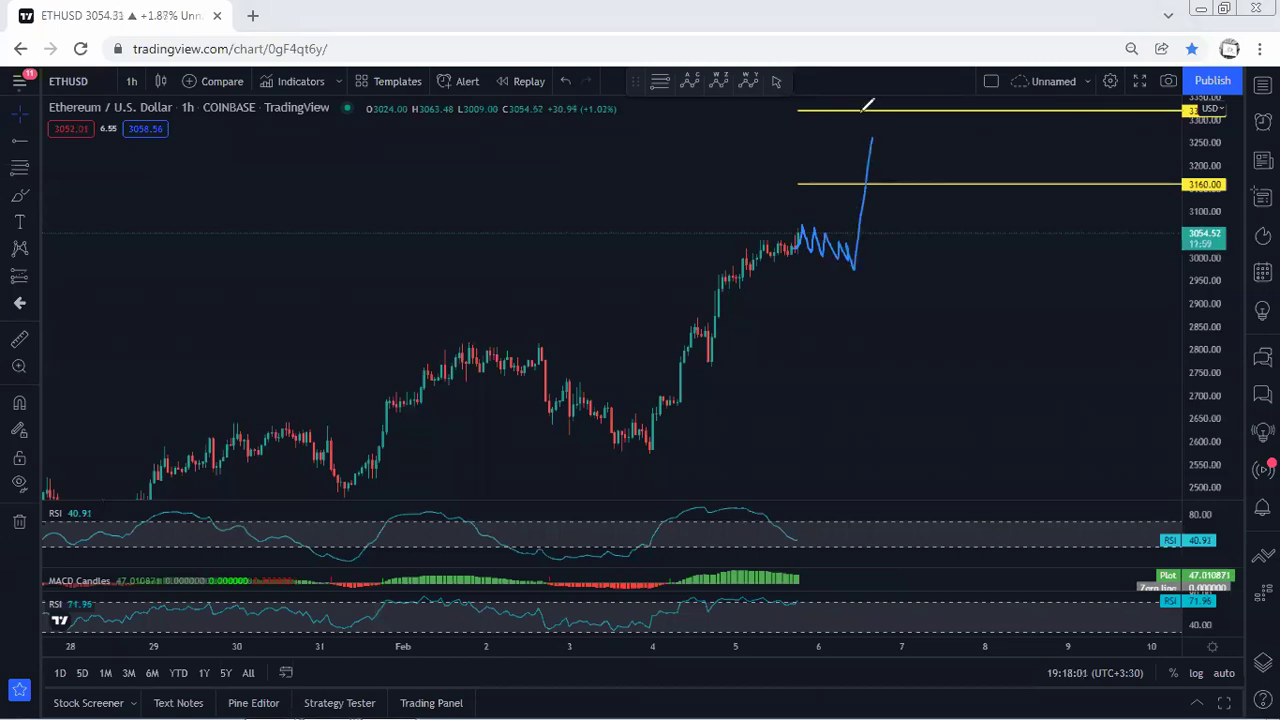
pyautogui.hotkey('ctrl', 'z')
pyautogui.moveTo(796, 244); pyautogui.dragTo(840, 114)
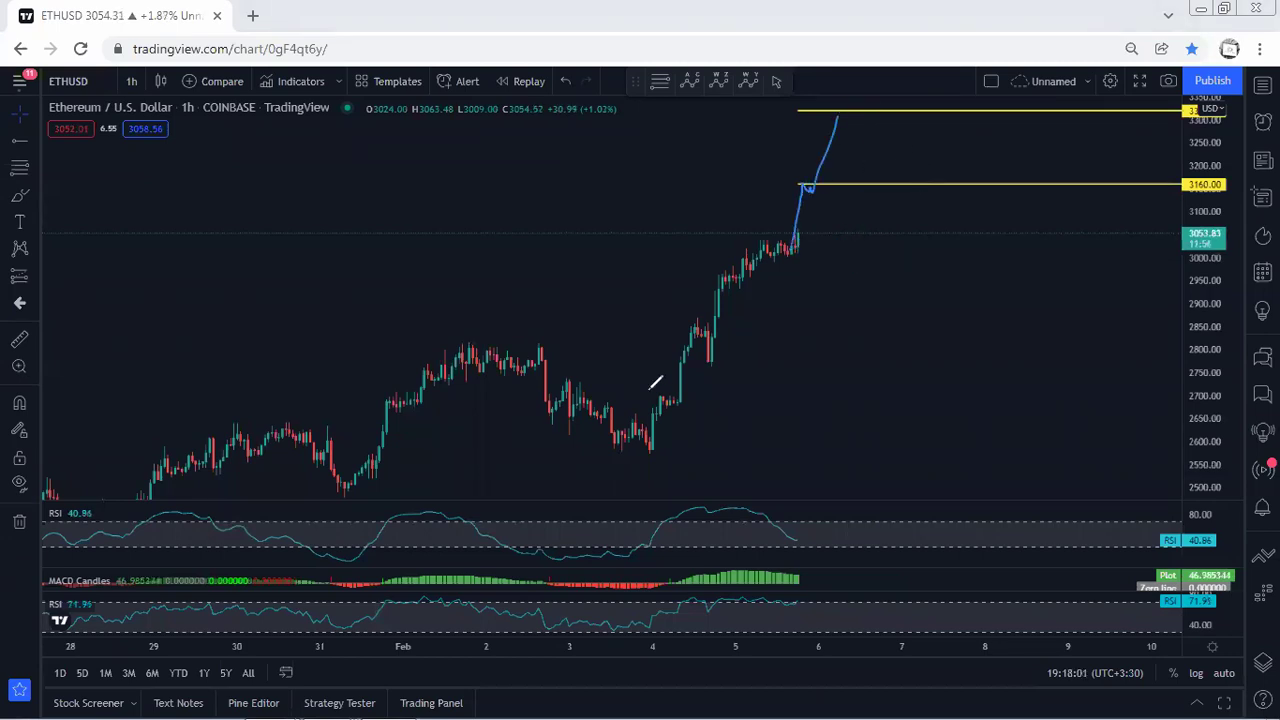
pyautogui.hotkey('ctrl', 'z')
# Encircle the 4–5 February rally, undo it, and likewise encircle and undo the zone between the 3160 and 3320 lines.
pyautogui.moveTo(651, 447)
pyautogui.mouseDown()
pyautogui.moveTo(820, 326)
pyautogui.moveTo(663, 269)
pyautogui.moveTo(666, 443)
pyautogui.mouseUp()
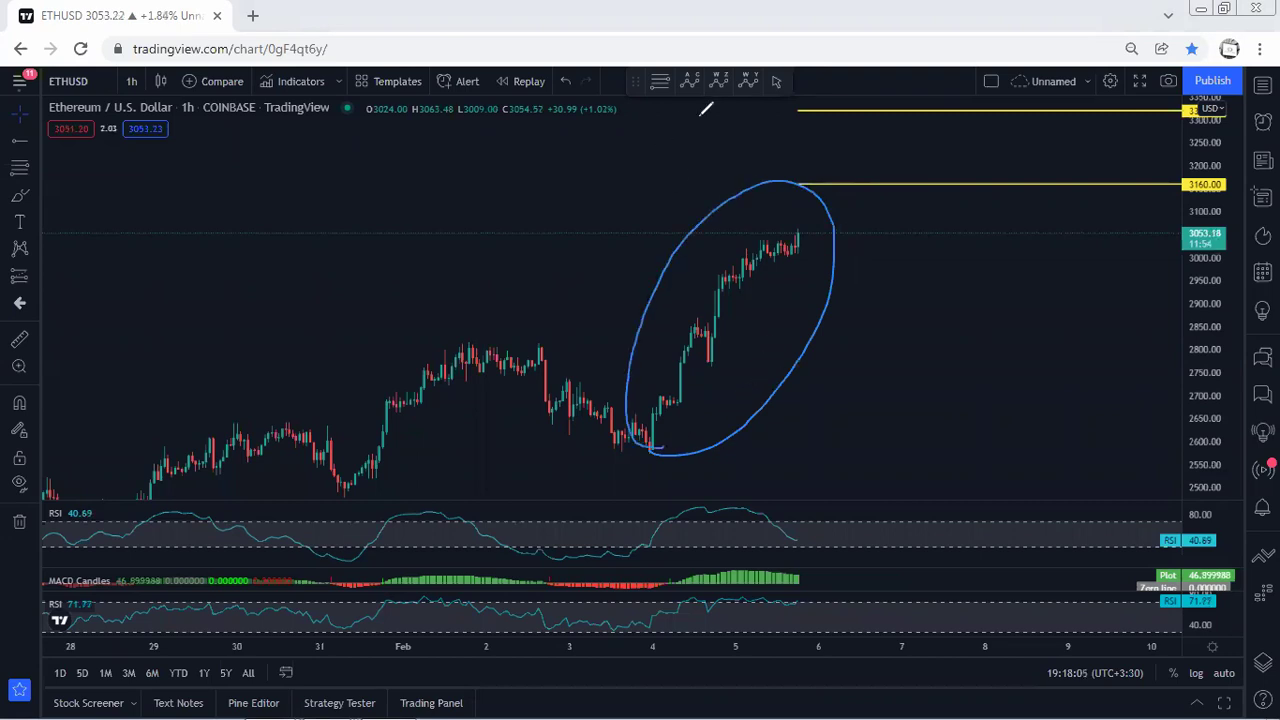
pyautogui.hotkey('ctrl', 'z')
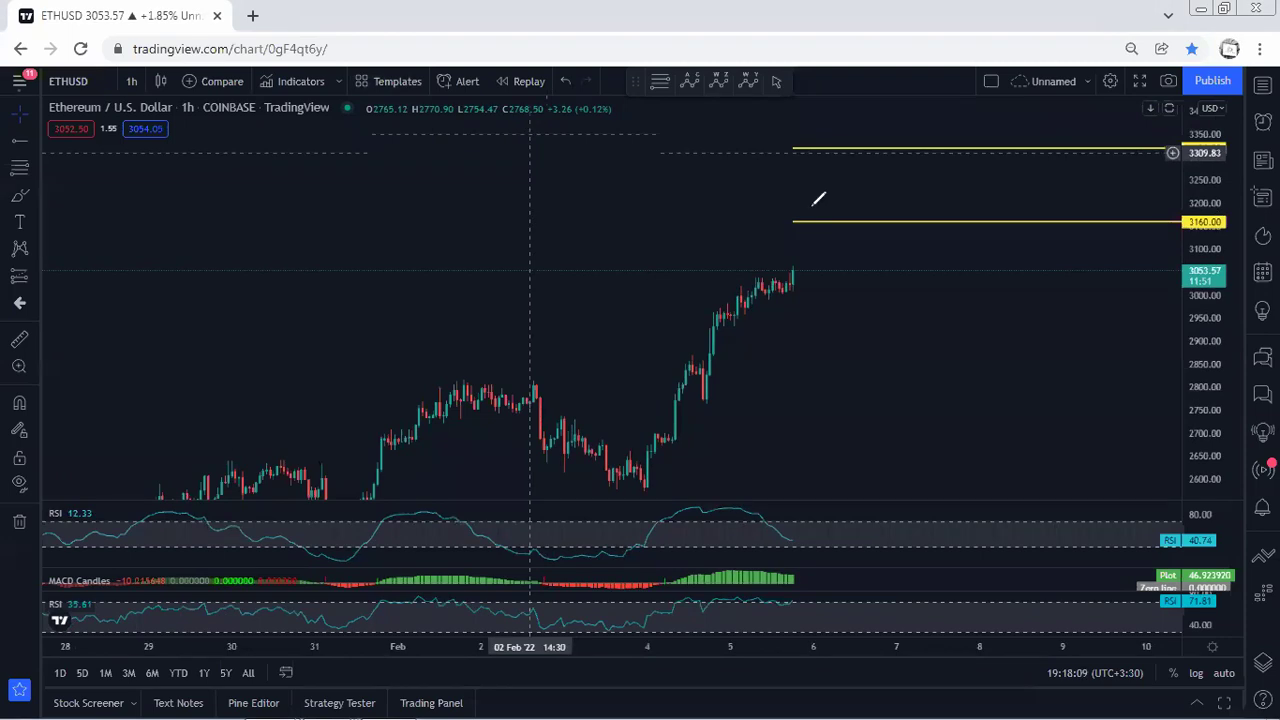
pyautogui.moveTo(808, 150); pyautogui.dragTo(792, 205)
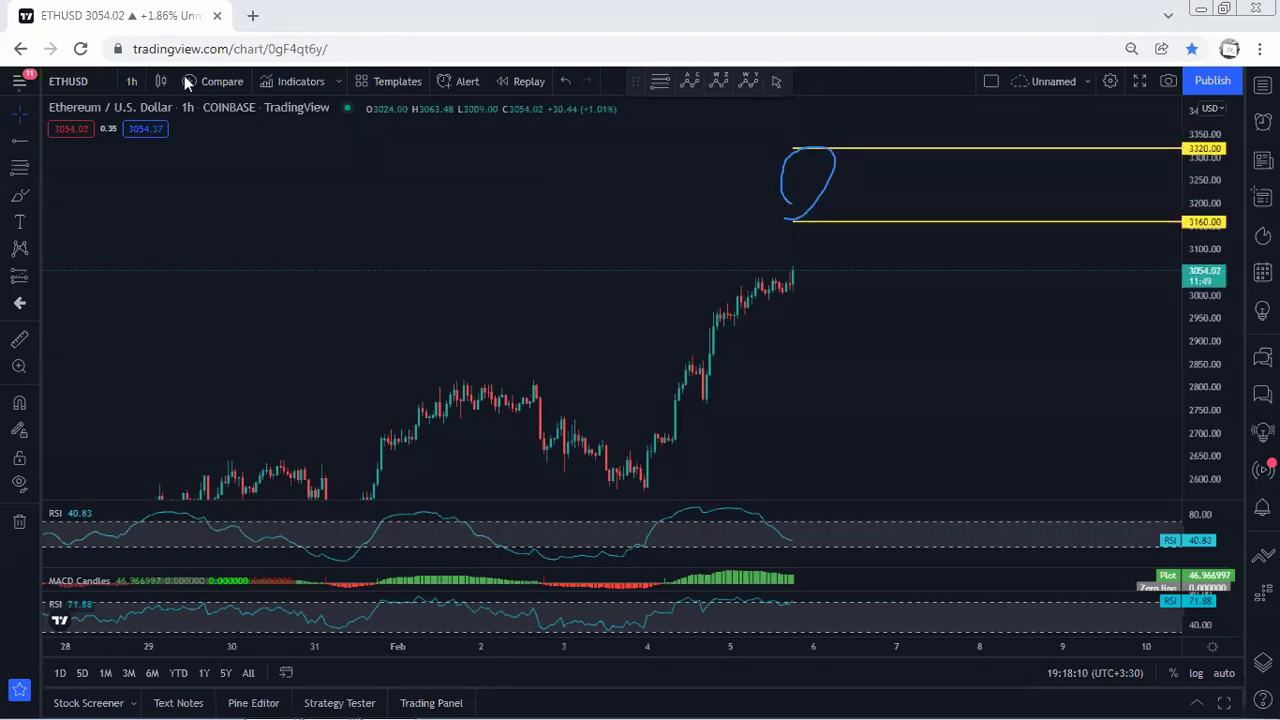
pyautogui.hotkey('ctrl', 'z')
# Switch the chart to the daily timeframe and on to 4-hour, and frame the January–February candles with space for projections.
pyautogui.click(131, 81)
pyautogui.click(144, 450)
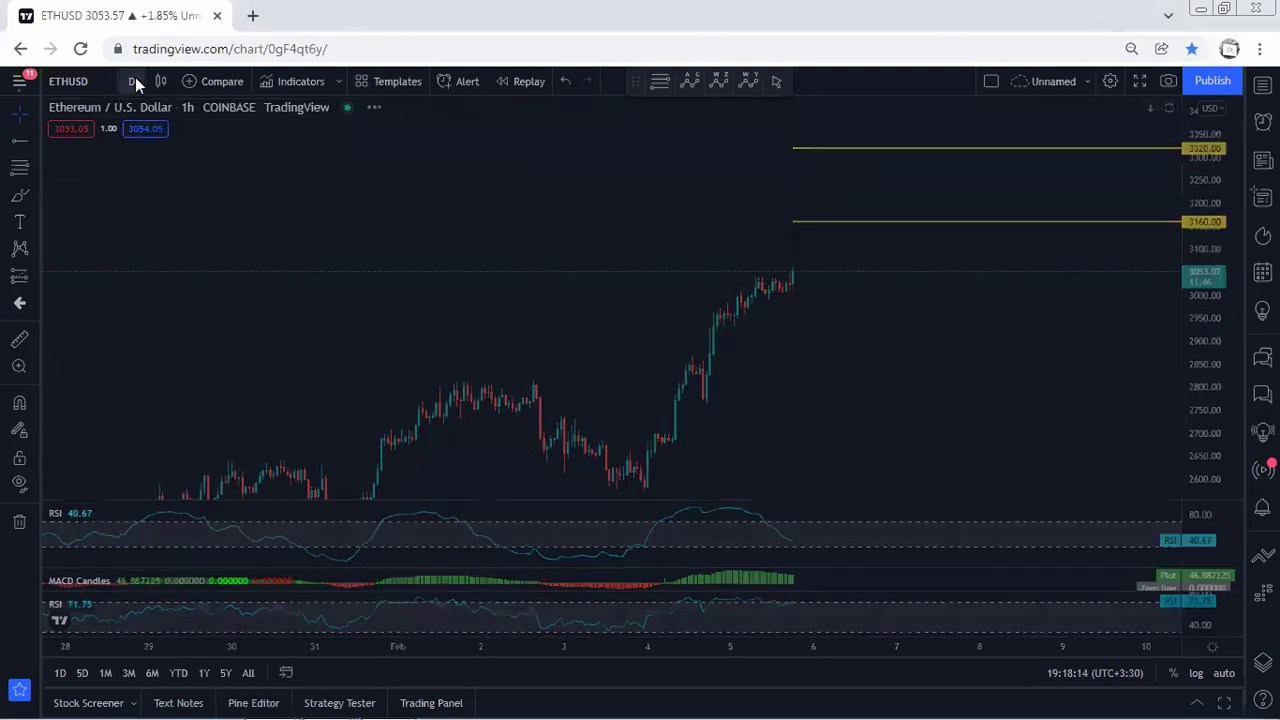
pyautogui.click(133, 81)
pyautogui.click(141, 401)
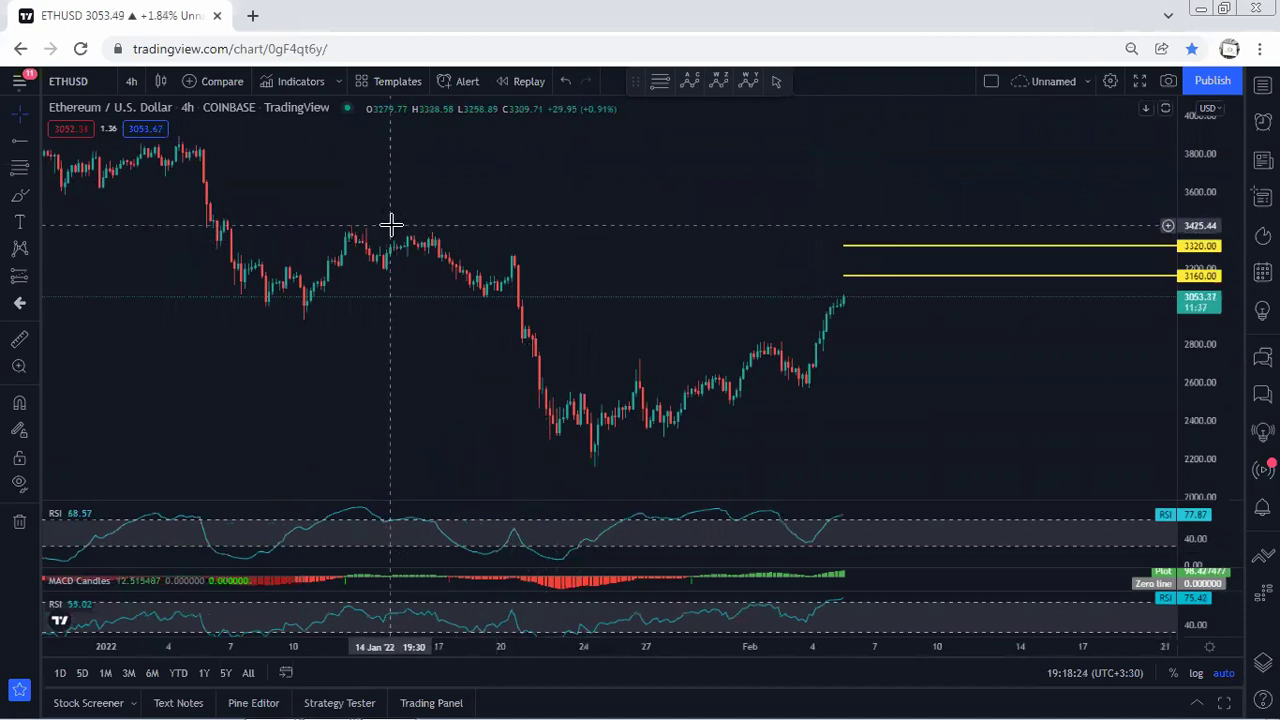
pyautogui.moveTo(683, 177); pyautogui.dragTo(629, 177)
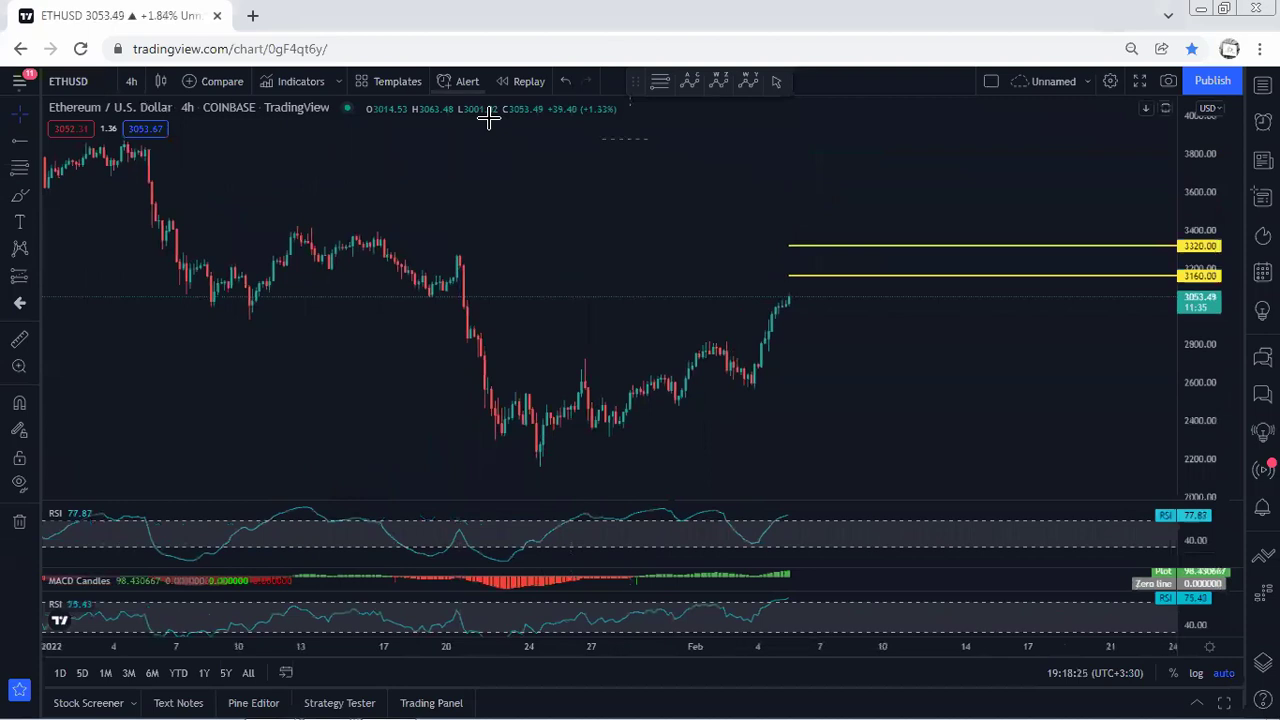
# Circle the zone between 3160 and 3320 on the 4-hour chart, point an arrow at it, and clear both drawings.
pyautogui.moveTo(809, 266)
pyautogui.mouseDown()
pyautogui.moveTo(820, 236)
pyautogui.moveTo(800, 249)
pyautogui.moveTo(815, 258)
pyautogui.mouseUp()
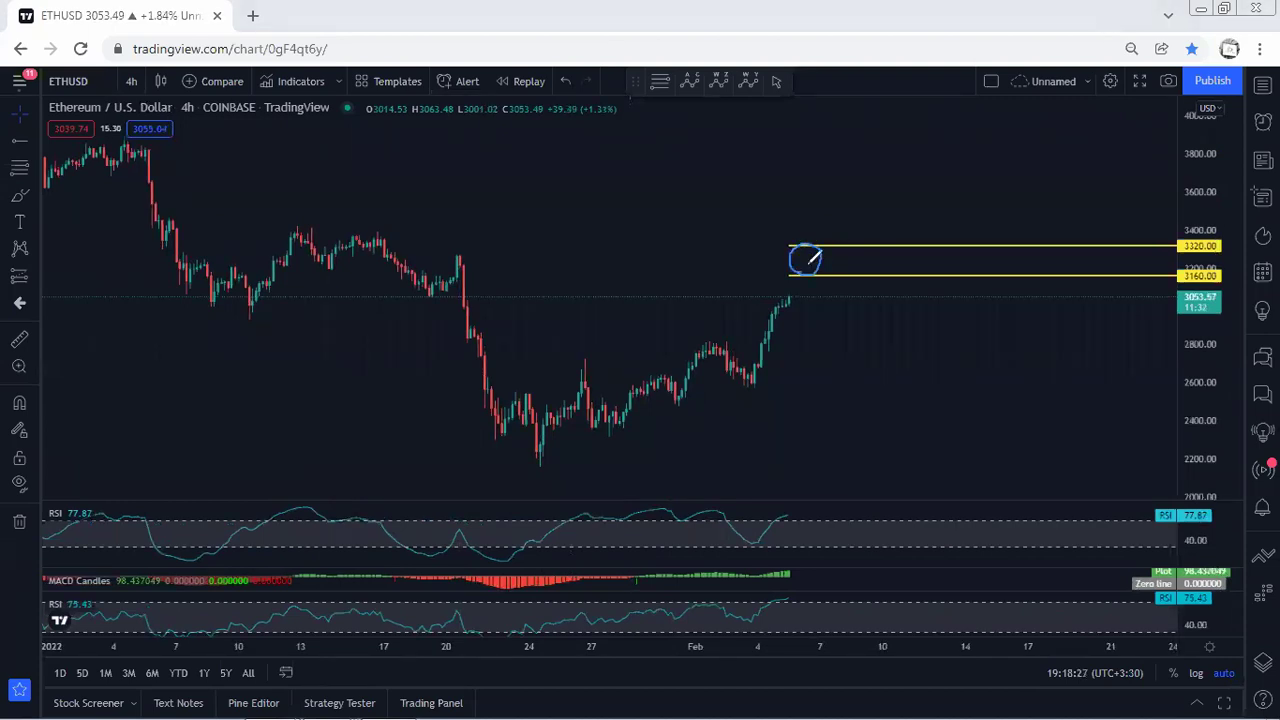
pyautogui.moveTo(783, 176); pyautogui.dragTo(815, 232)
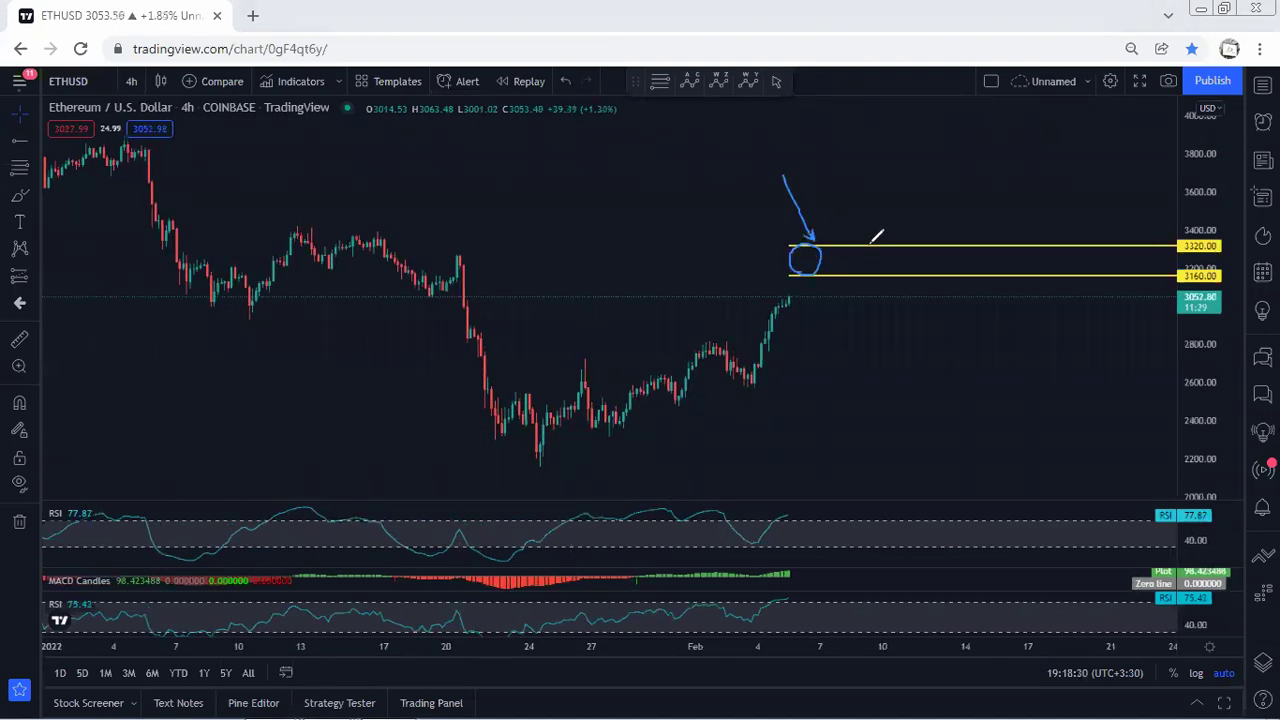
pyautogui.press('e')
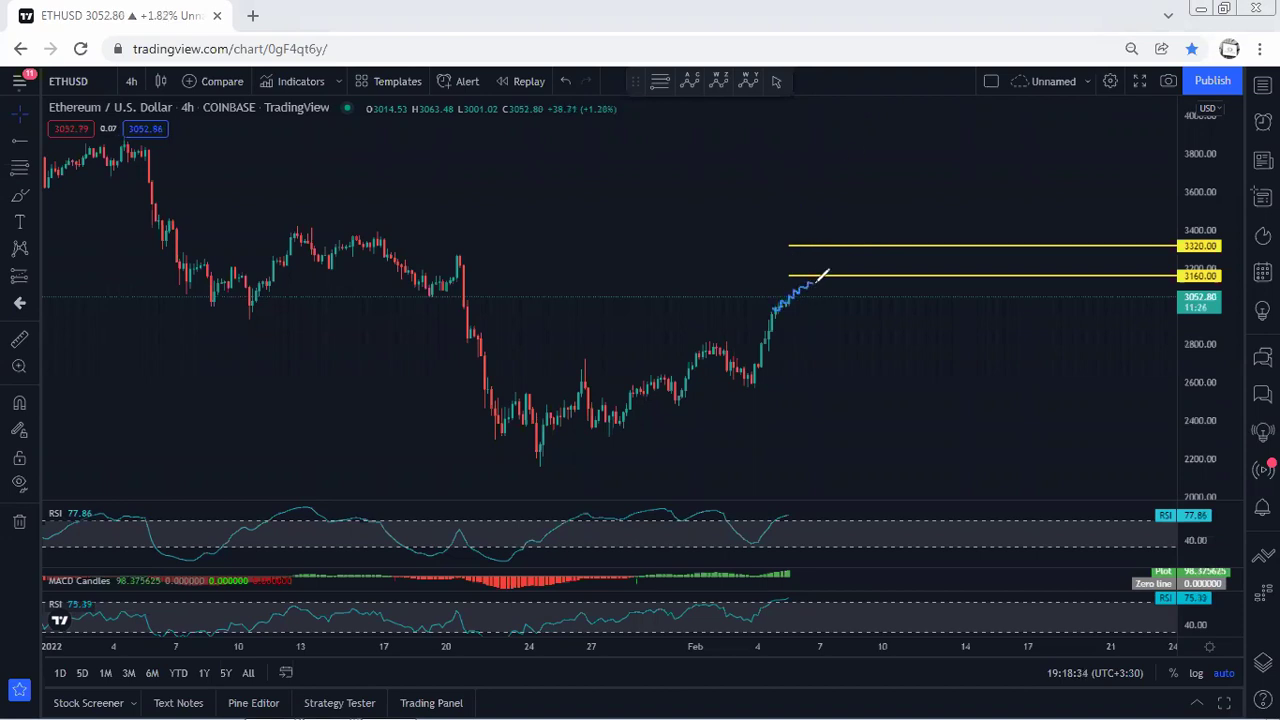
# Sketch a slow zigzag rise from the latest 4-hour candles toward 3160, circle its start, and undo the strokes.
pyautogui.moveTo(772, 308)
pyautogui.mouseDown()
pyautogui.moveTo(828, 291)
pyautogui.moveTo(782, 253)
pyautogui.moveTo(764, 298)
pyautogui.moveTo(778, 316)
pyautogui.mouseUp()
pyautogui.hotkey('ctrl', 'z')
pyautogui.hotkey('ctrl', 'z')
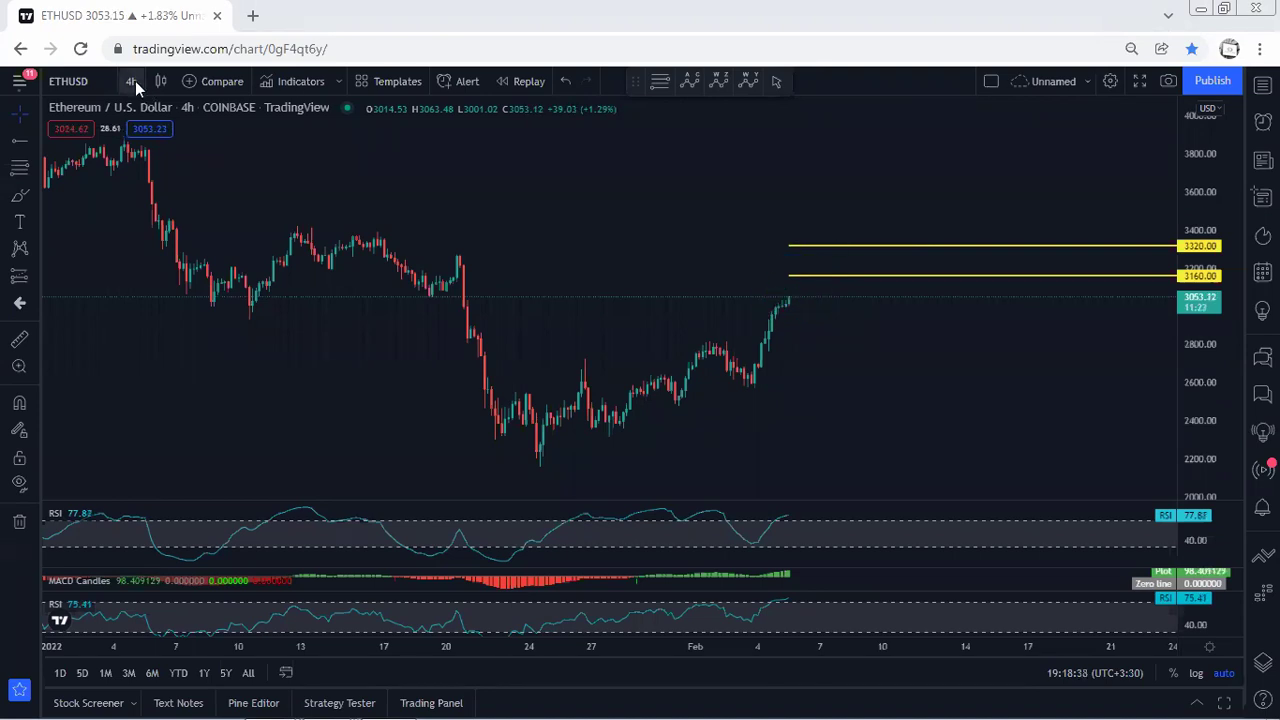
# Switch the chart to the 1-hour timeframe, mark the two brief pullbacks within the 4 February rally, and clear the strokes.
pyautogui.click(133, 82)
pyautogui.click(150, 328)
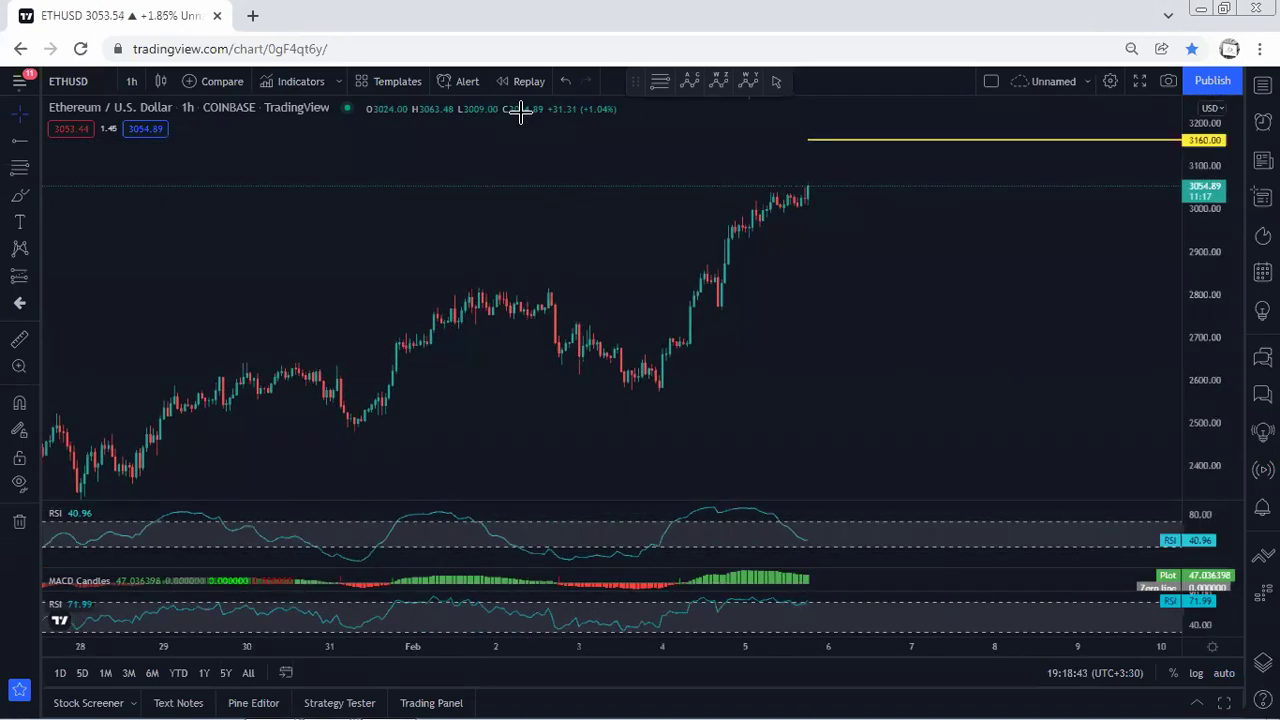
pyautogui.moveTo(667, 335); pyautogui.dragTo(686, 349)
pyautogui.moveTo(694, 263); pyautogui.dragTo(720, 288)
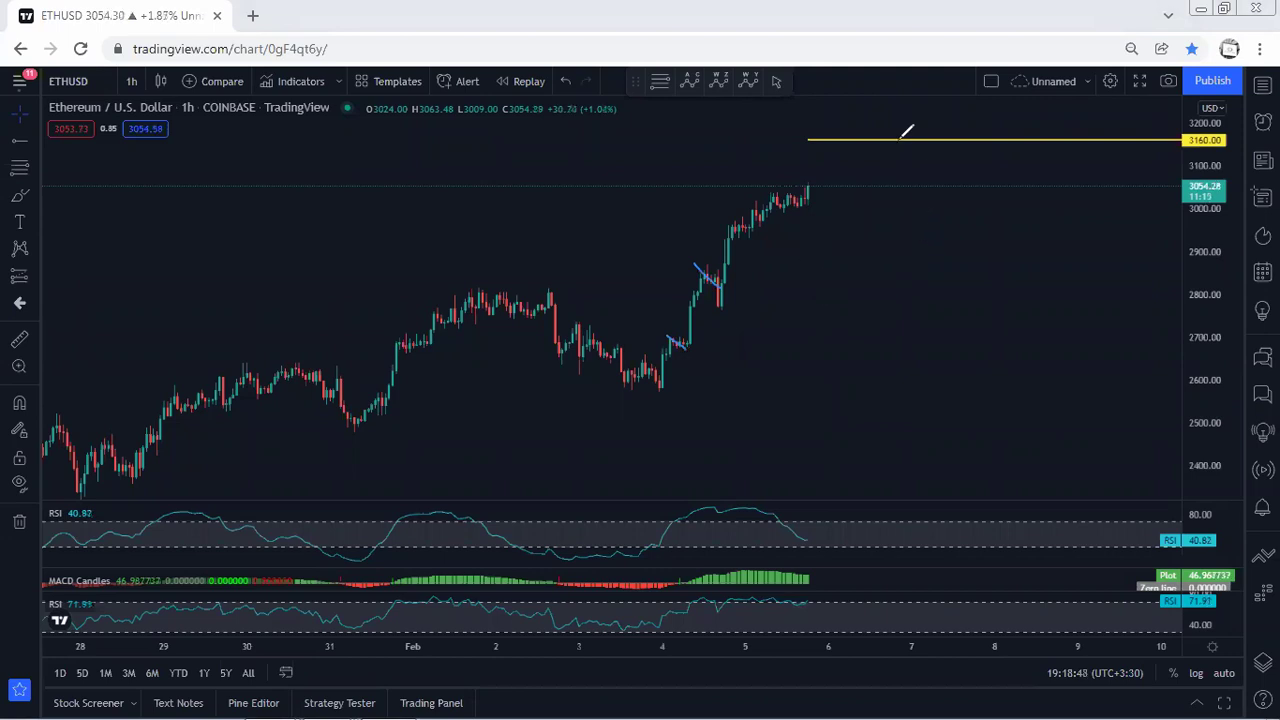
pyautogui.moveTo(357, 234); pyautogui.dragTo(475, 208)
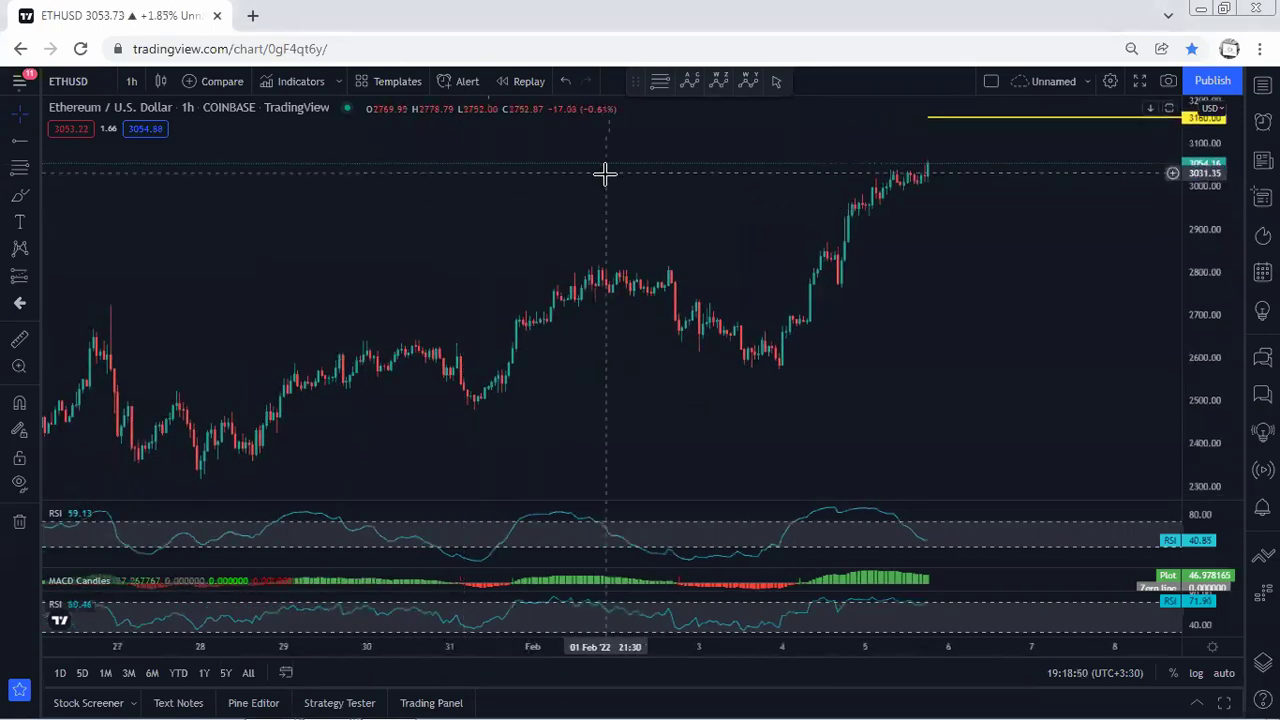